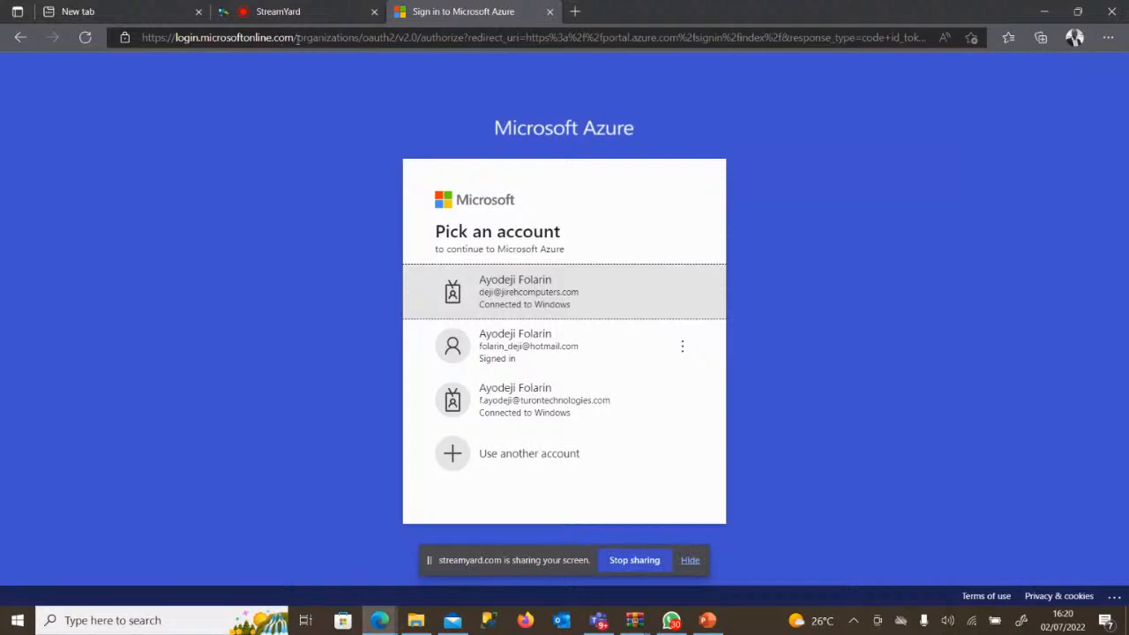
- Sign in to Microsoft Azure with the organization account connected to Windows and open the Azure Machine Learning service by searching for "azure machine"
{"action": "left_click", "coordinate": [529, 297]}
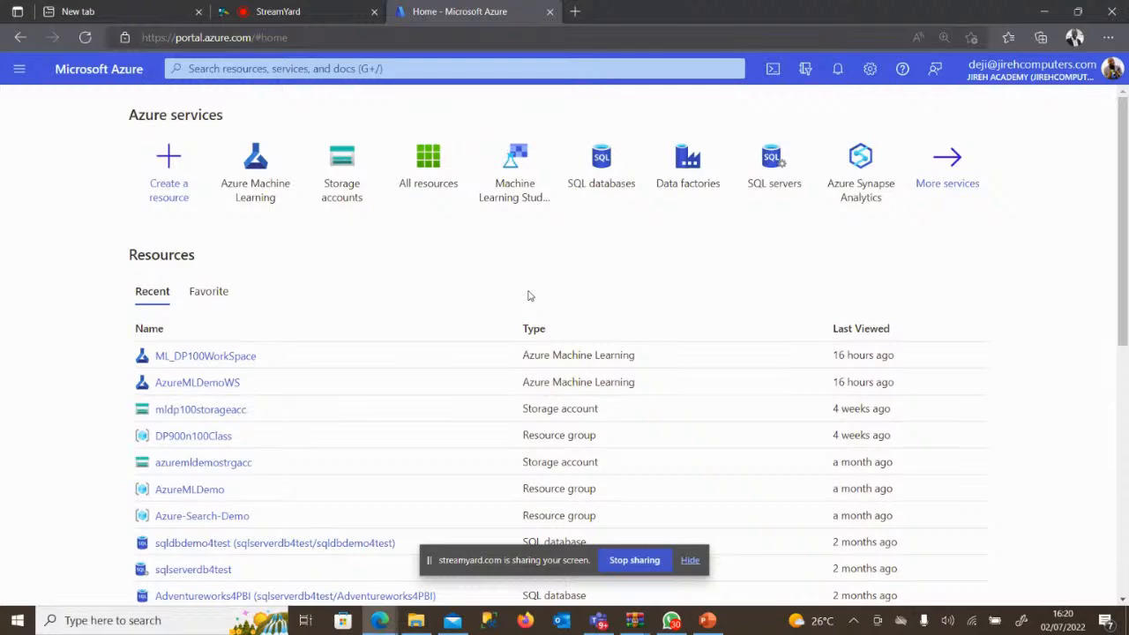
{"action": "left_click_drag", "start_coordinate": [1125, 193], "coordinate": [1126, 137]}
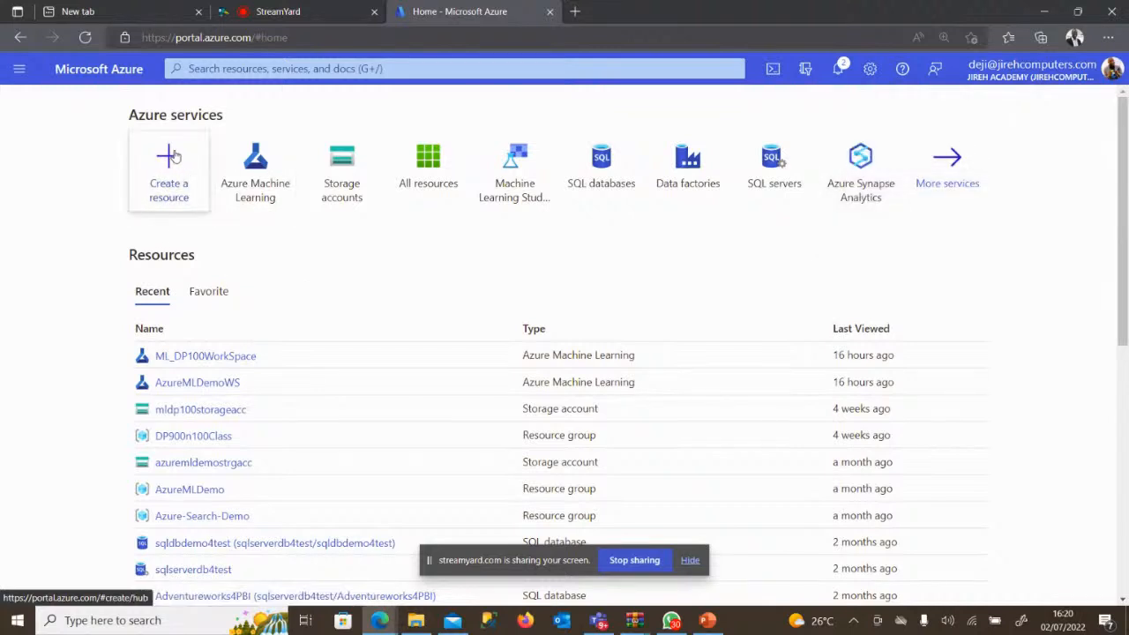
{"action": "left_click", "coordinate": [287, 70]}
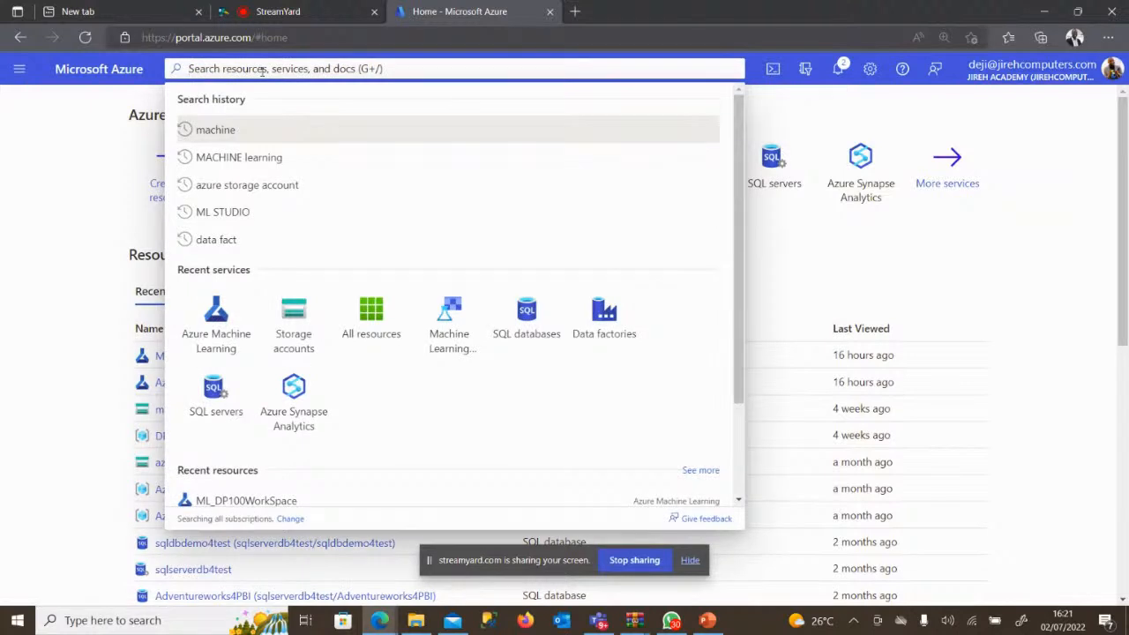
{"action": "type", "text": "azure mac"}
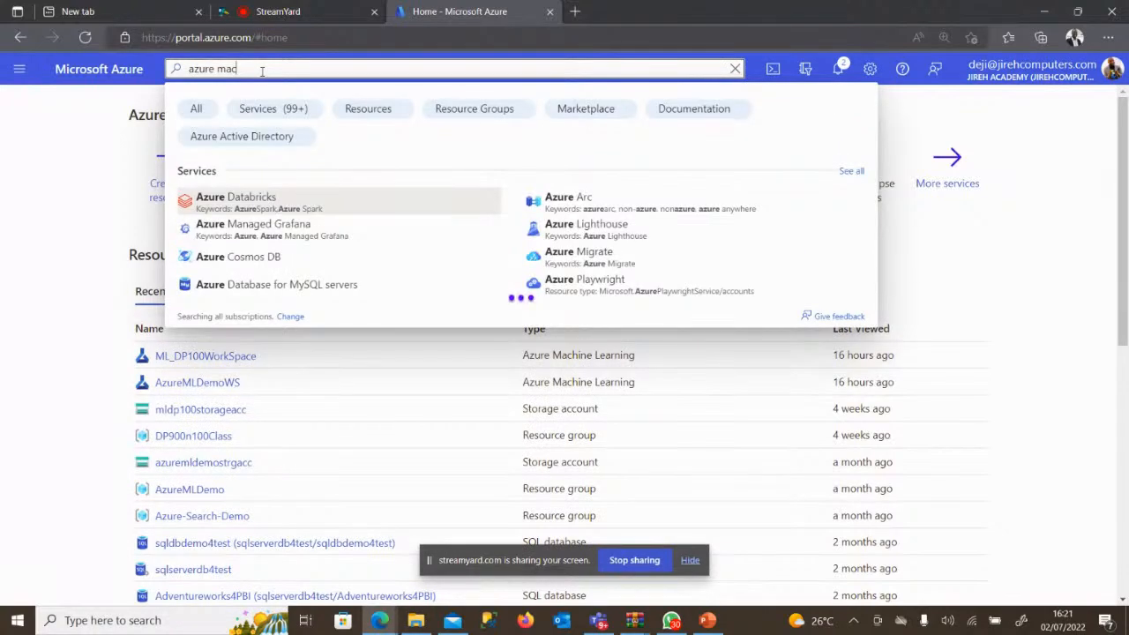
{"action": "type", "text": "hine"}
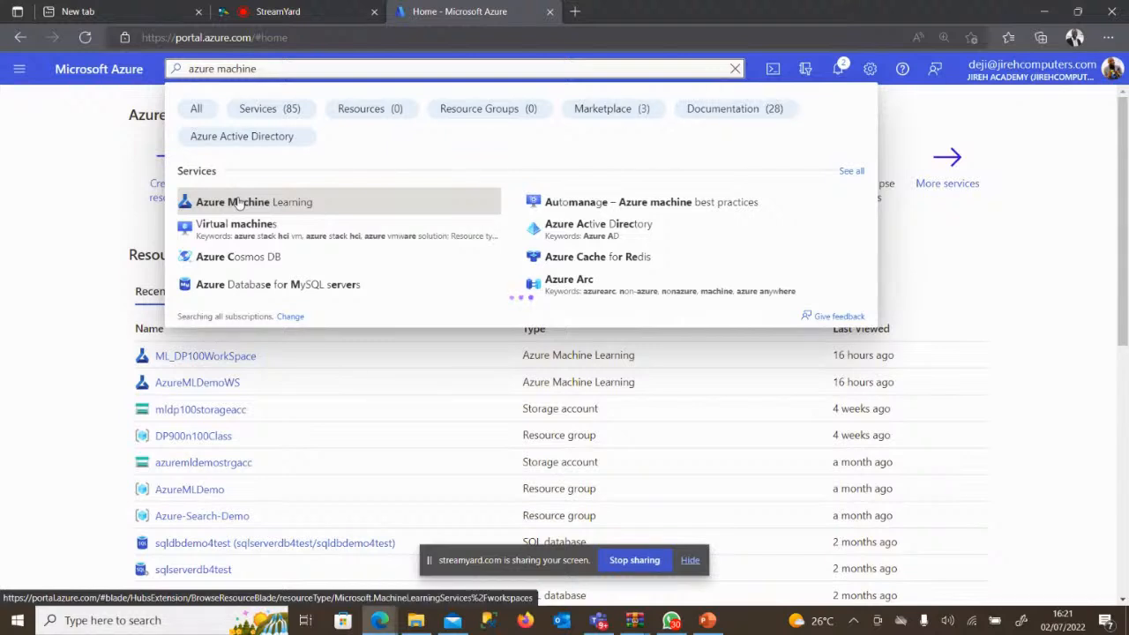
{"action": "left_click", "coordinate": [238, 203]}
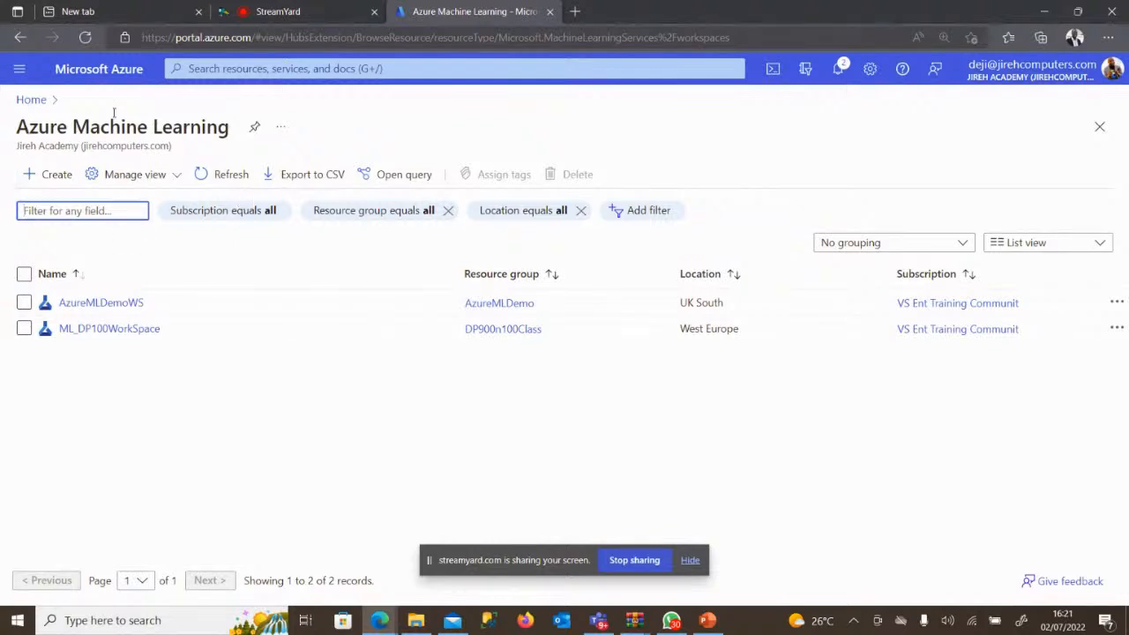
- Start creating a machine learning workspace under the VS Ent Practice subscription and check the existing resource groups
{"action": "left_click", "coordinate": [46, 176]}
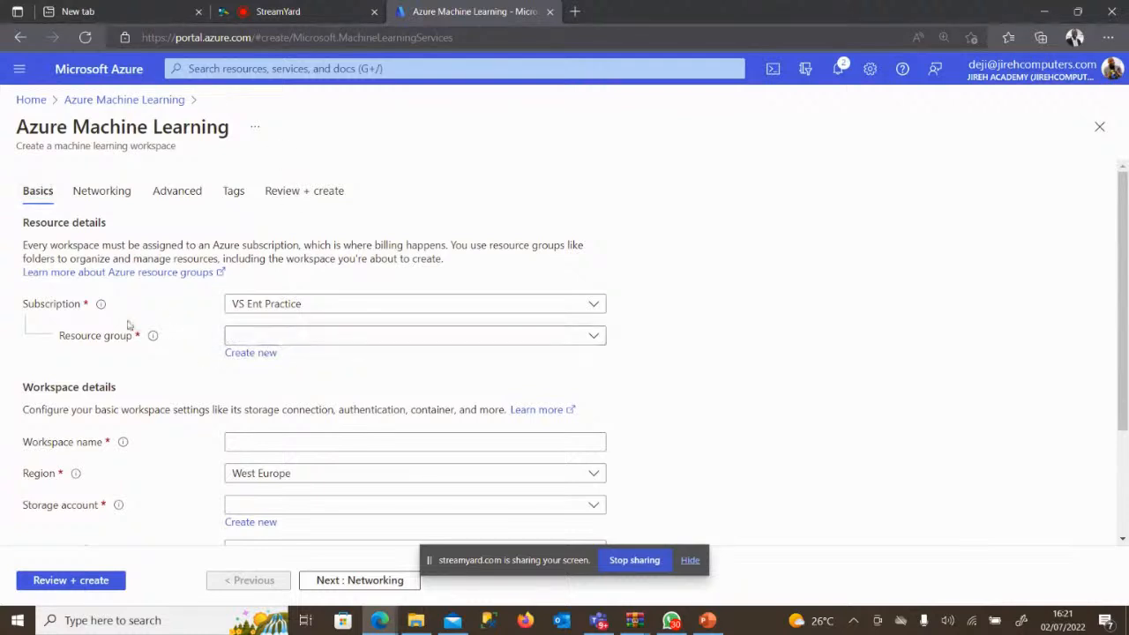
{"action": "left_click", "coordinate": [335, 308]}
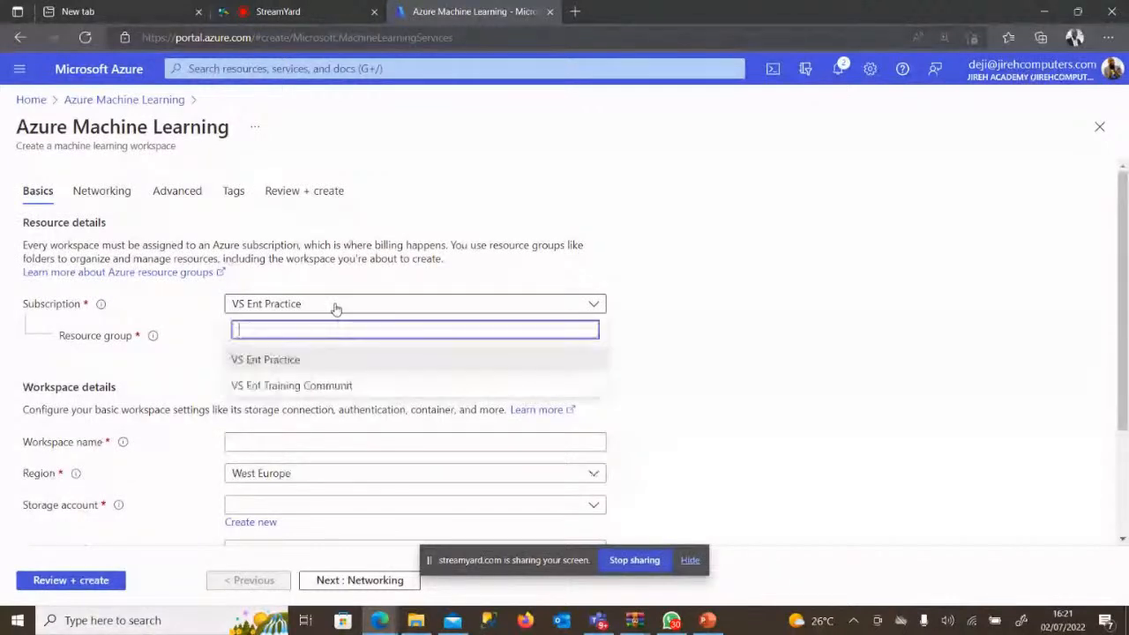
{"action": "left_click", "coordinate": [331, 315]}
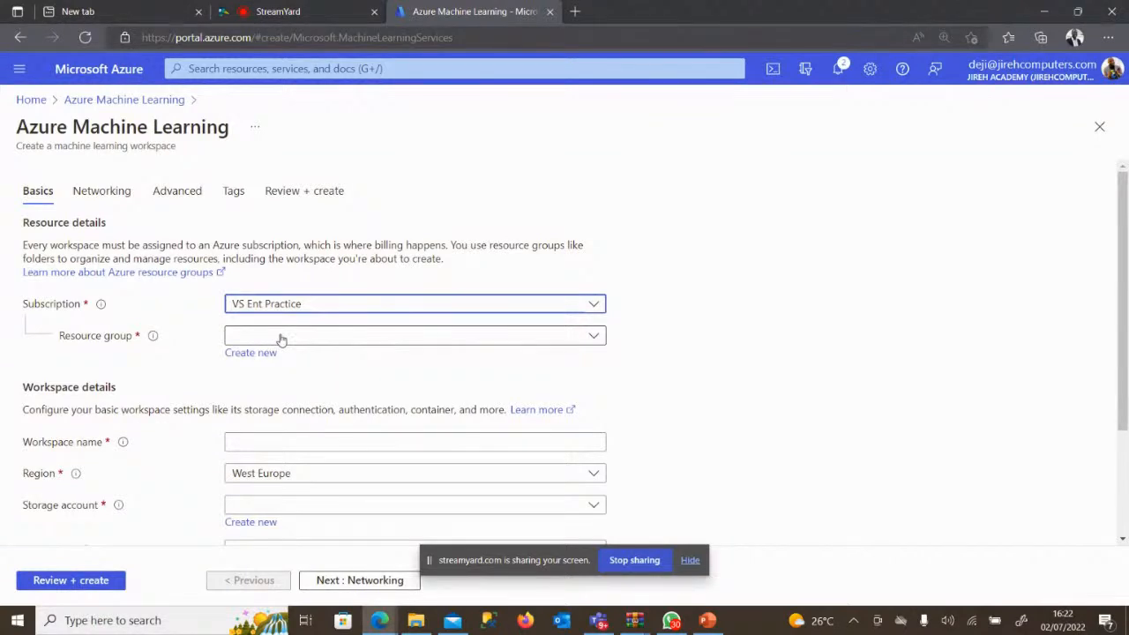
{"action": "left_click", "coordinate": [596, 337]}
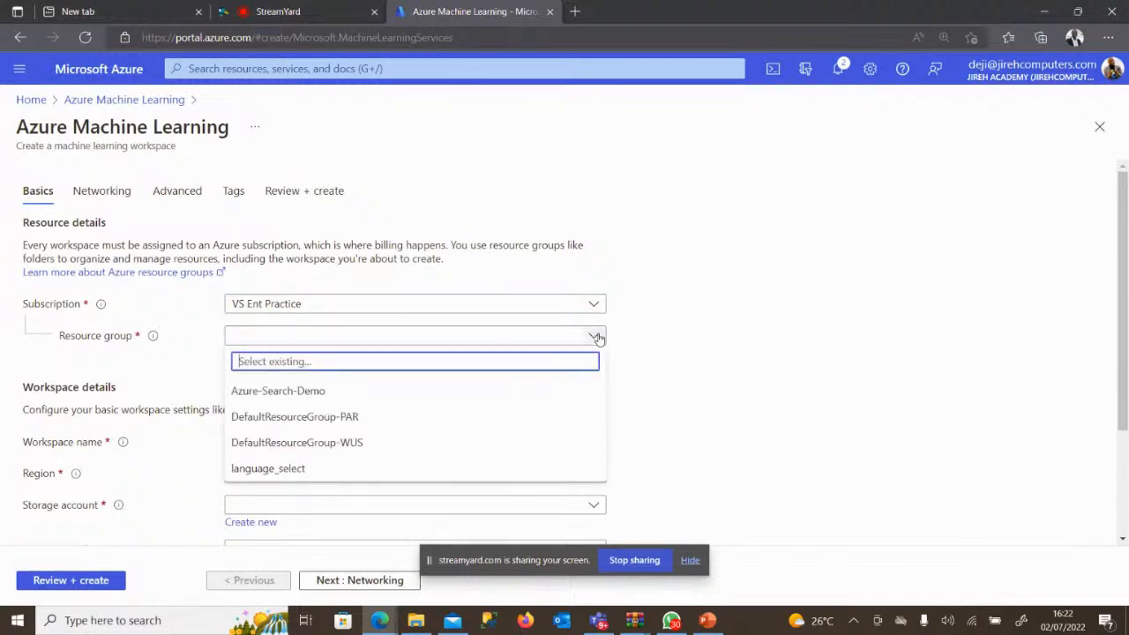
{"action": "left_click", "coordinate": [597, 337]}
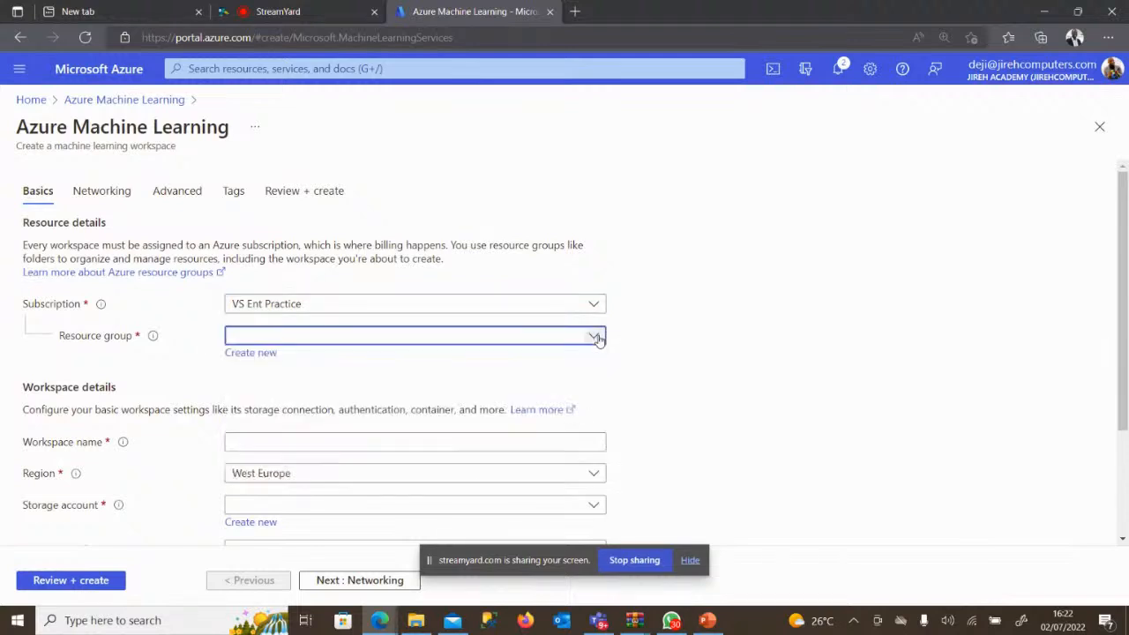
- Create a new resource group named 9jadataplatformRG for the workspace
{"action": "left_click", "coordinate": [255, 354]}
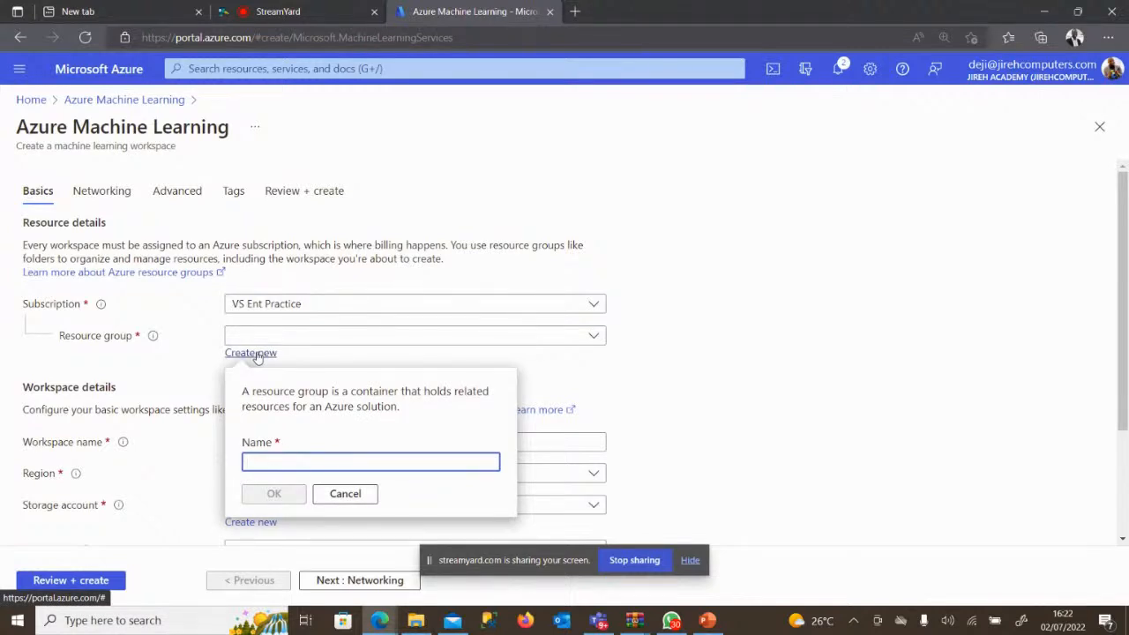
{"action": "type", "text": "9ja"}
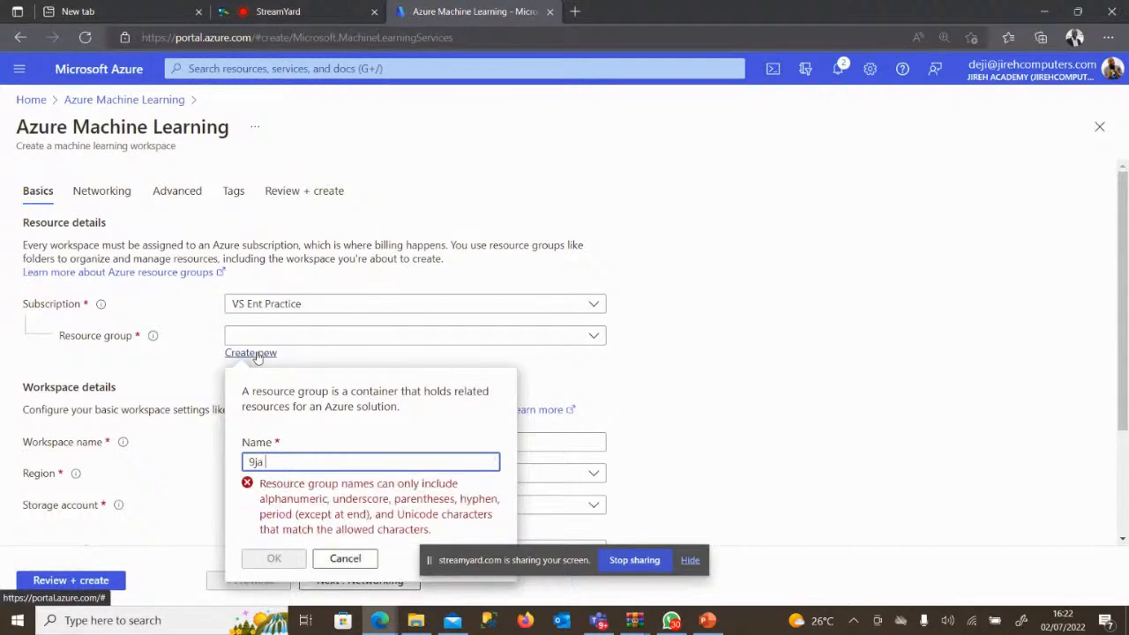
{"action": "key", "text": "BackSpace"}
{"action": "key", "text": "BackSpace"}
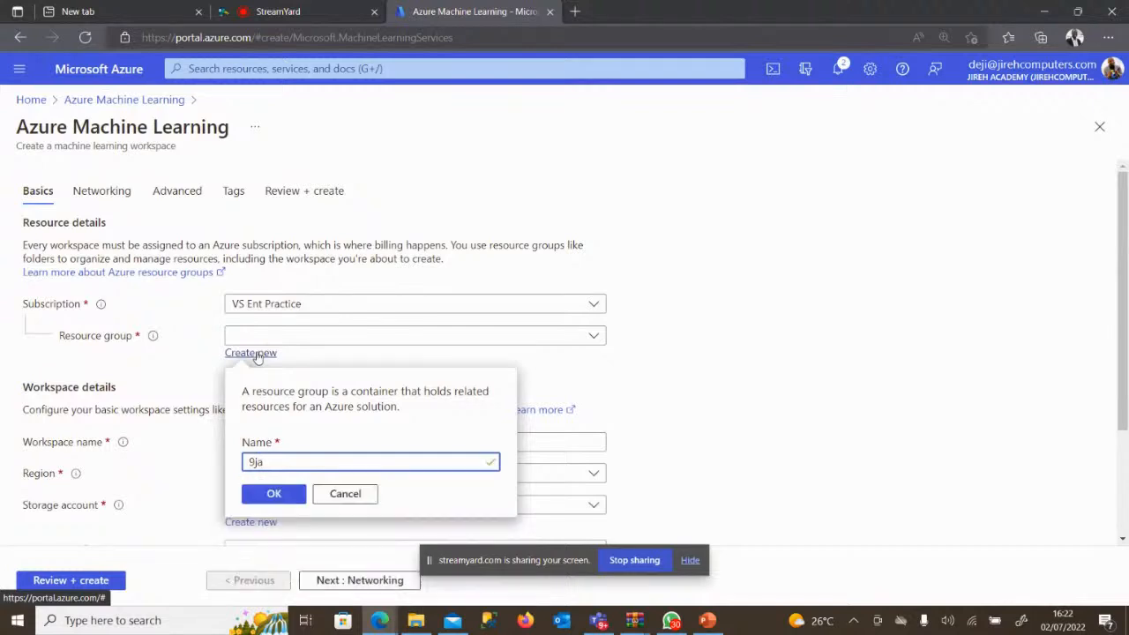
{"action": "type", "text": "dataplatformRG"}
{"action": "left_click", "coordinate": [275, 494]}
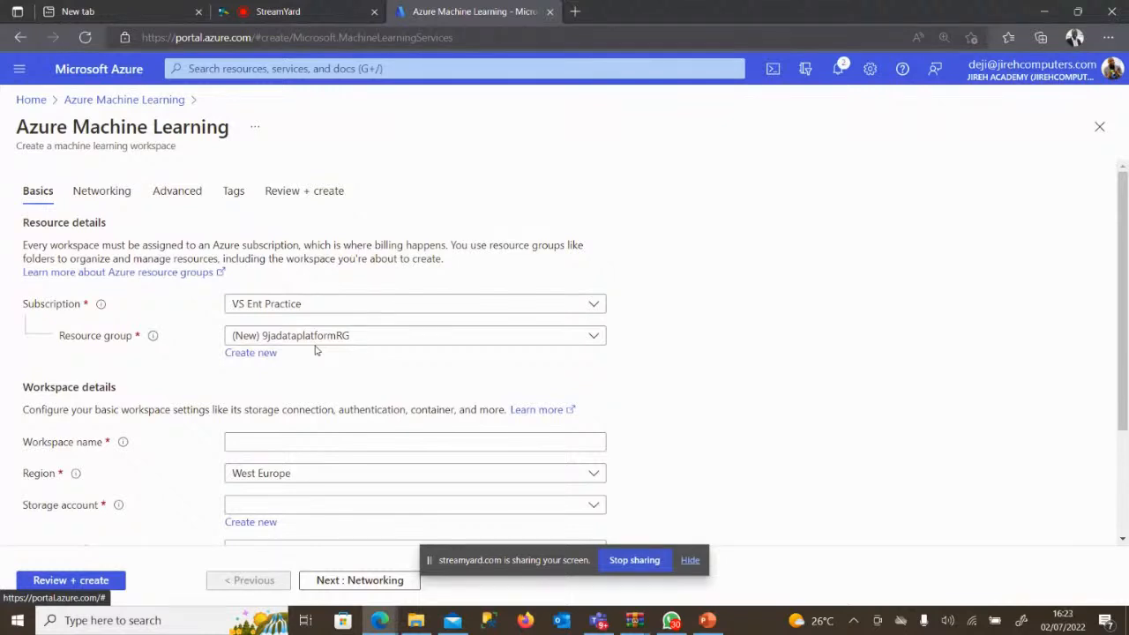
- Name the workspace 9jadataplatformMLws
{"action": "left_click", "coordinate": [283, 441]}
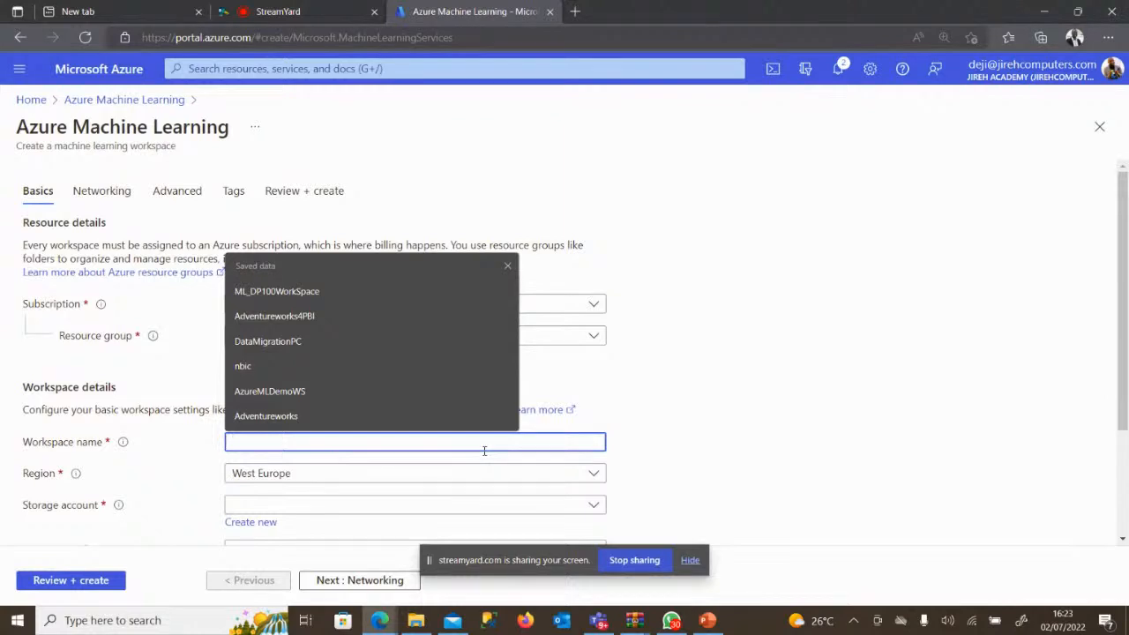
{"action": "type", "text": "9ja"}
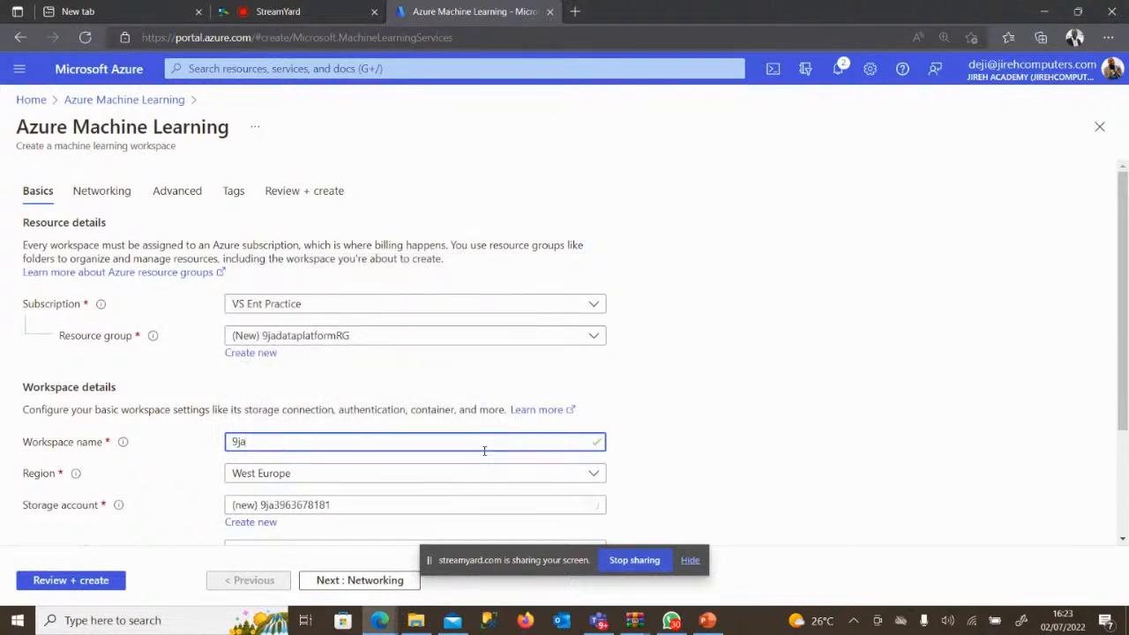
{"action": "type", "text": "datap"}
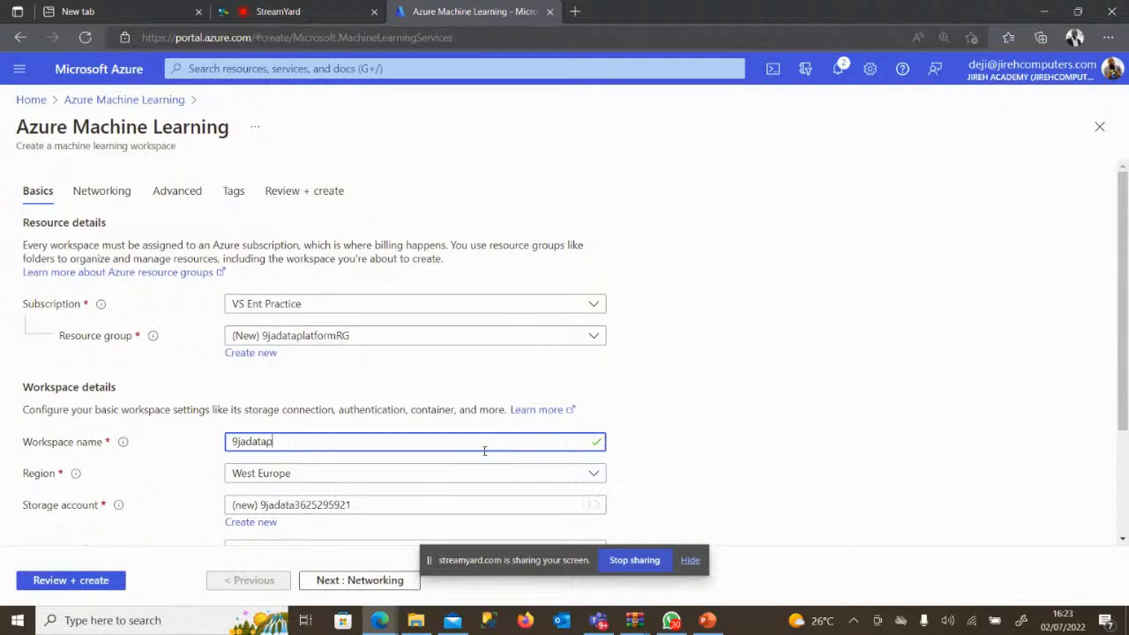
{"action": "type", "text": "latfo"}
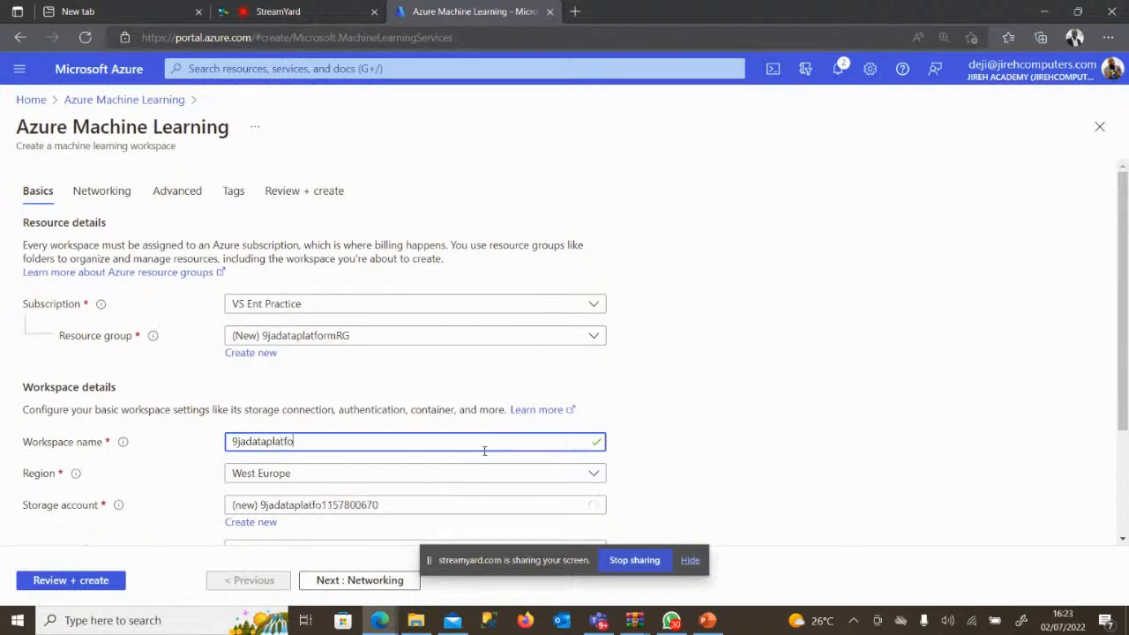
{"action": "type", "text": "rm"}
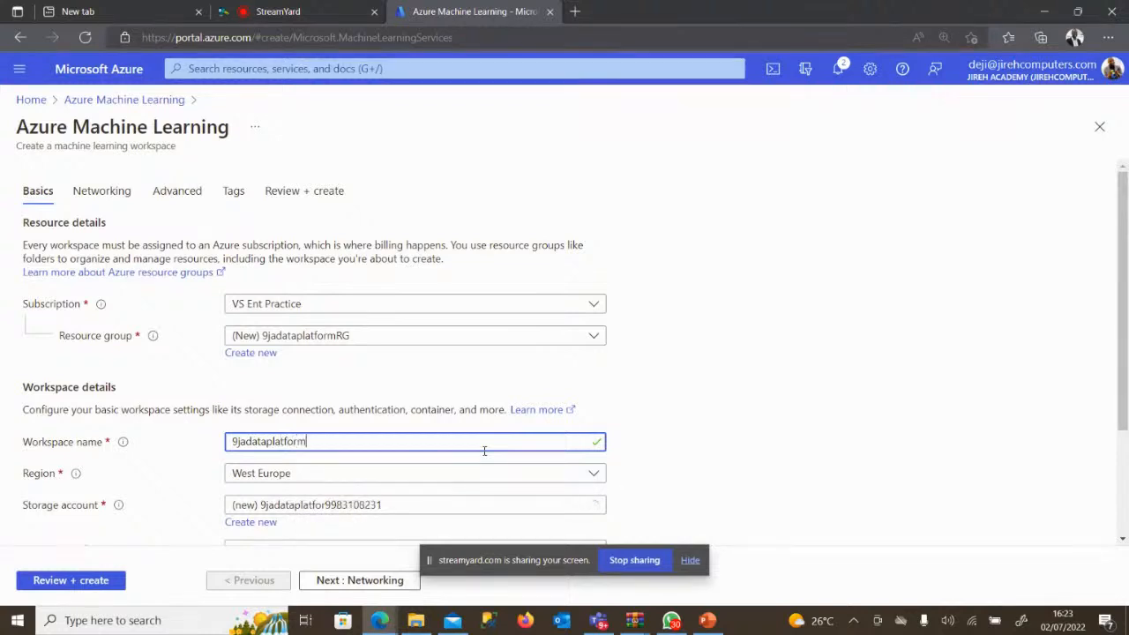
{"action": "type", "text": "MLws"}
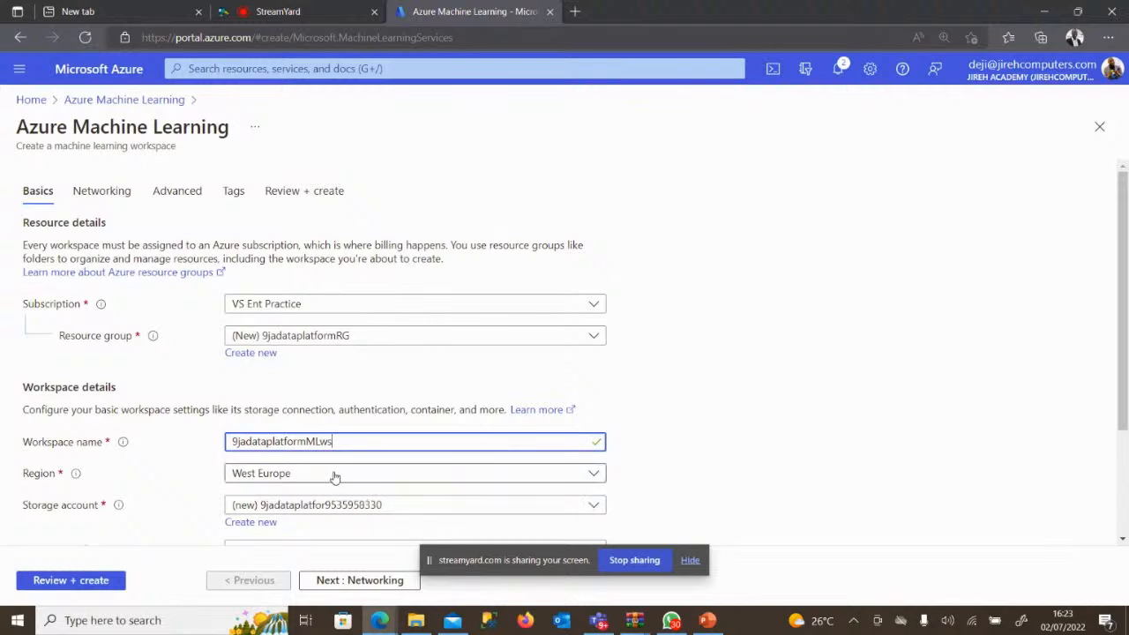
- Review the available regions and the region help, and choose West Europe for the workspace
{"action": "left_click", "coordinate": [333, 477]}
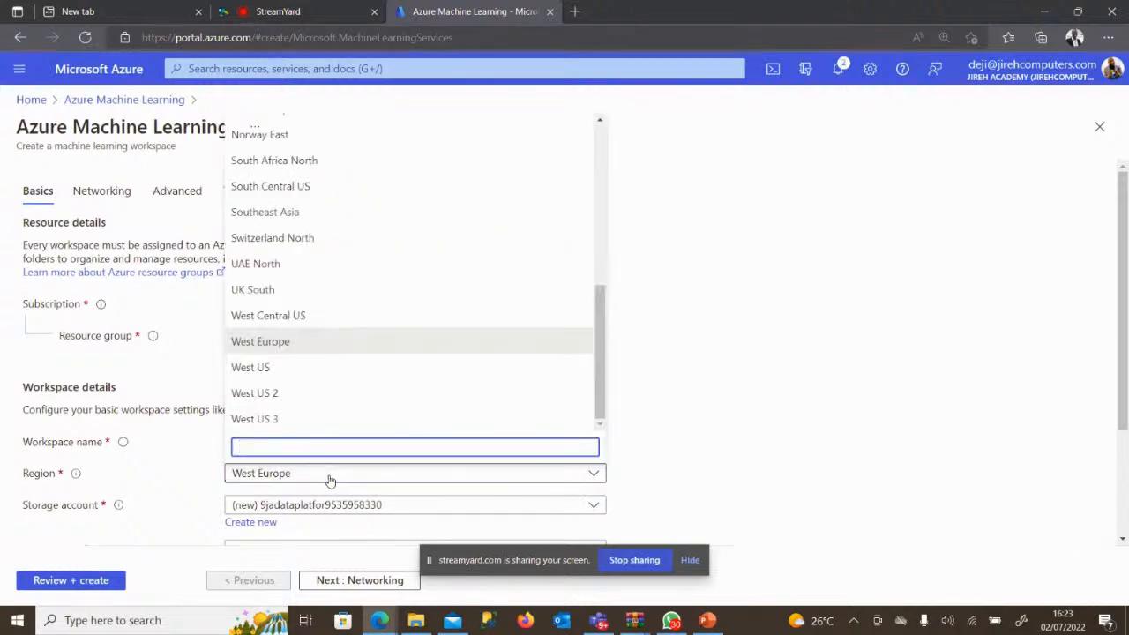
{"action": "left_click", "coordinate": [330, 480]}
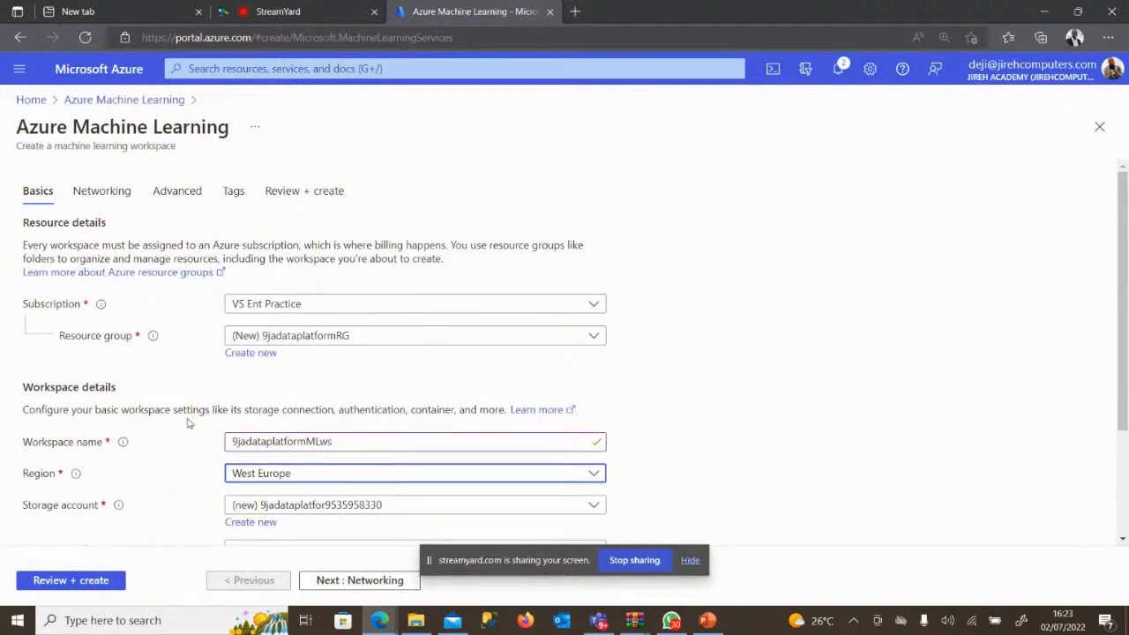
{"action": "mouse_move", "coordinate": [76, 476]}
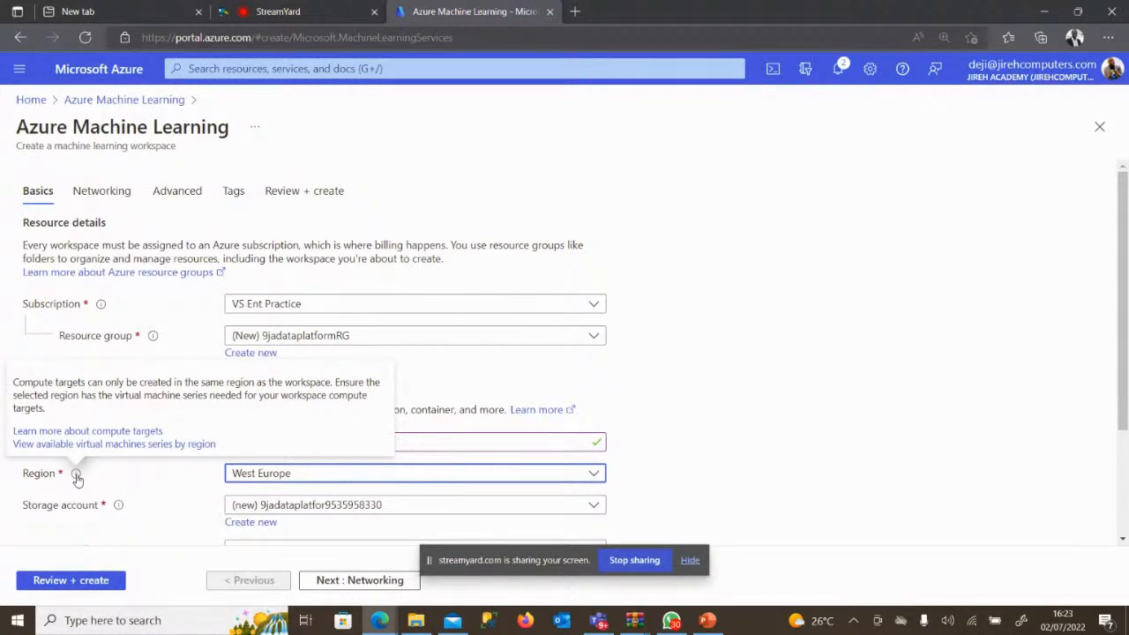
{"action": "left_click", "coordinate": [432, 484]}
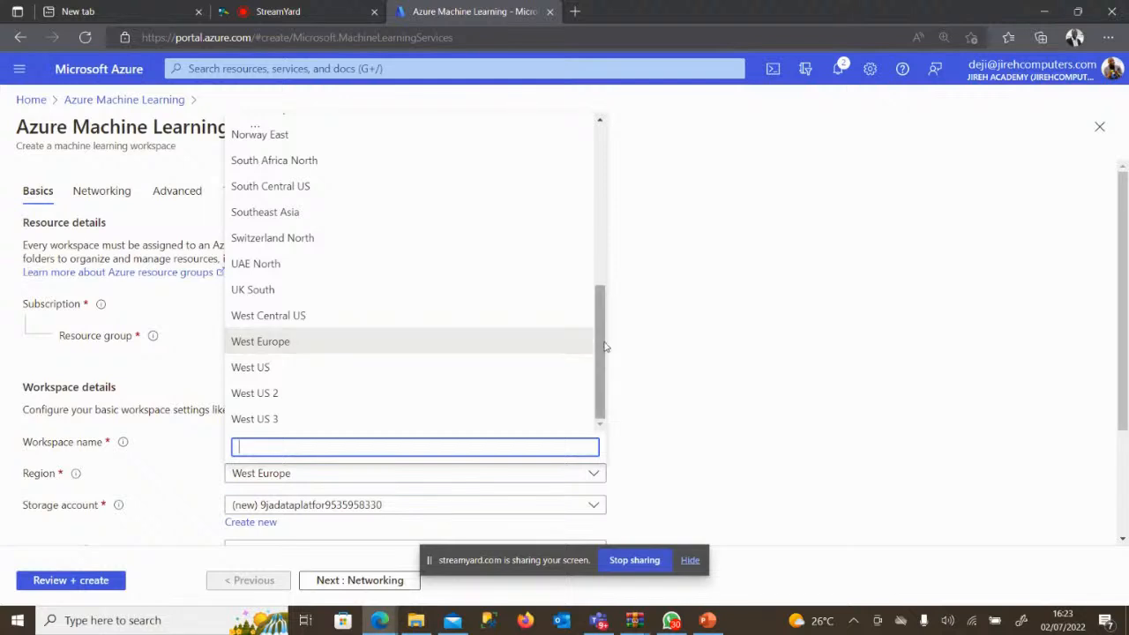
{"action": "left_click", "coordinate": [361, 349]}
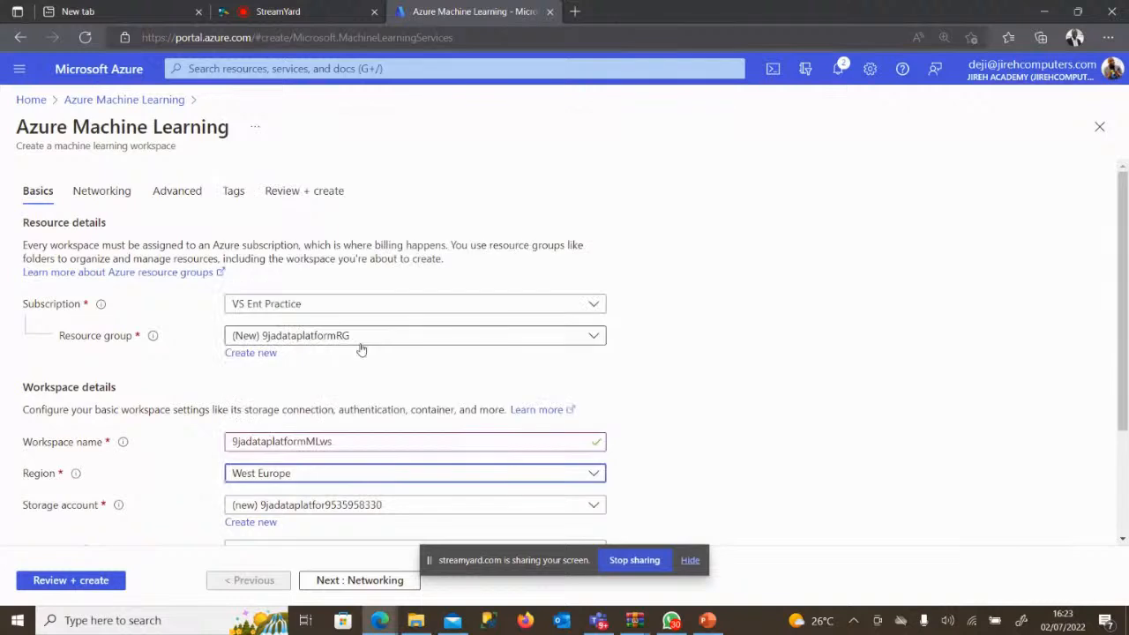
{"action": "left_click", "coordinate": [360, 343]}
{"action": "left_click", "coordinate": [976, 354]}
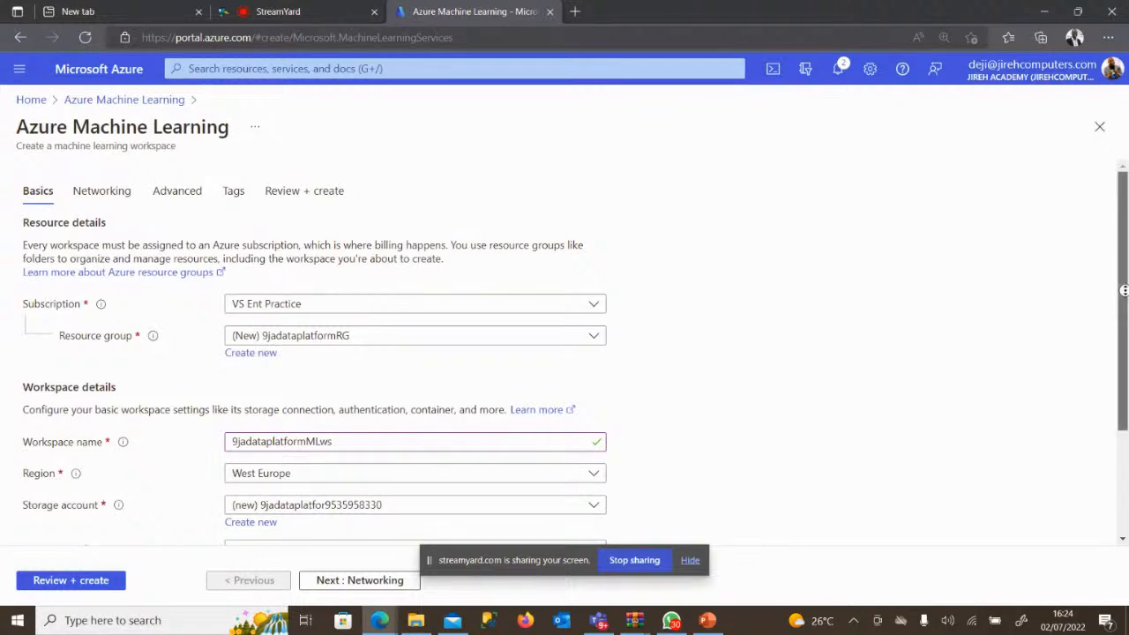
- Check the remaining workspace details, validate the configuration and create the workspace with the default linked resources
{"action": "left_click_drag", "start_coordinate": [1123, 291], "coordinate": [1120, 371]}
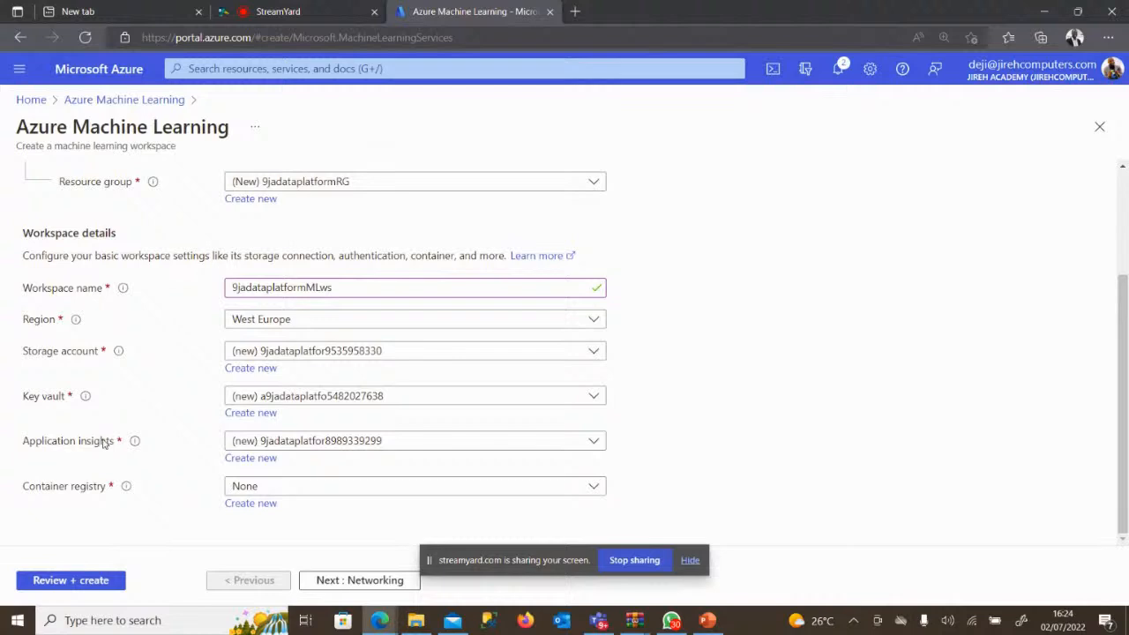
{"action": "mouse_move", "coordinate": [134, 446]}
{"action": "left_click", "coordinate": [68, 580]}
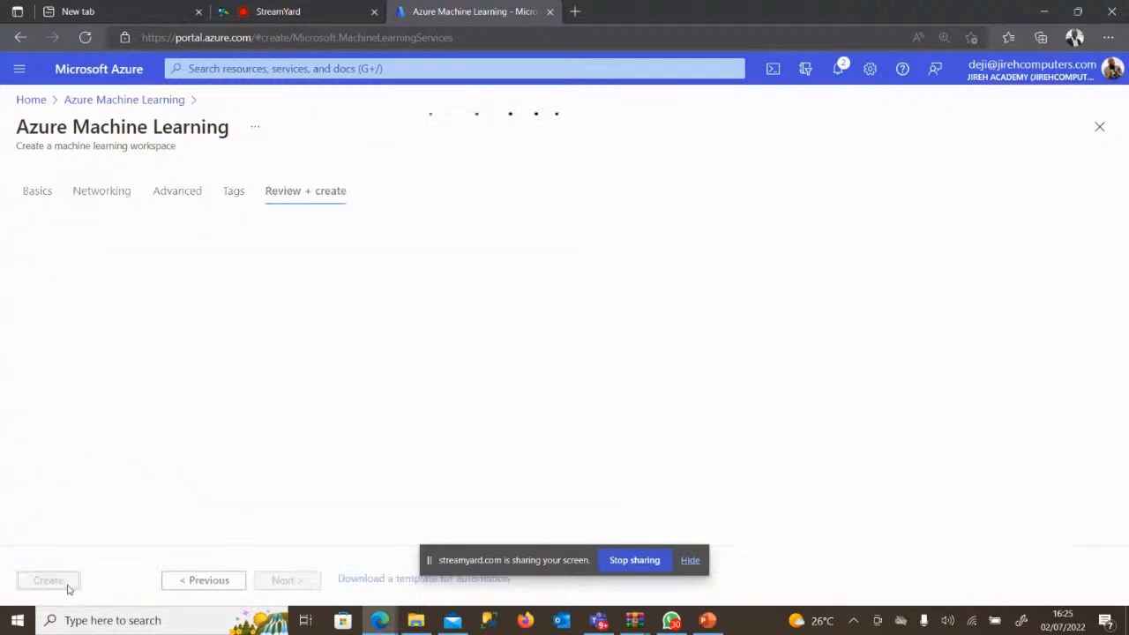
{"action": "left_click", "coordinate": [48, 580]}
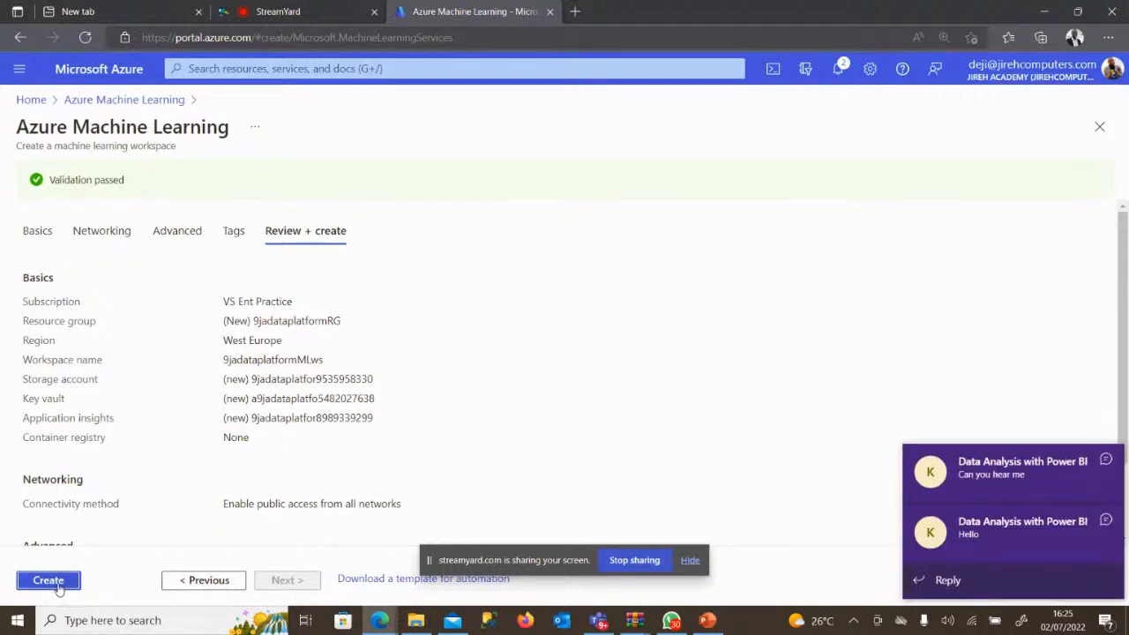
{"action": "left_click", "coordinate": [59, 589]}
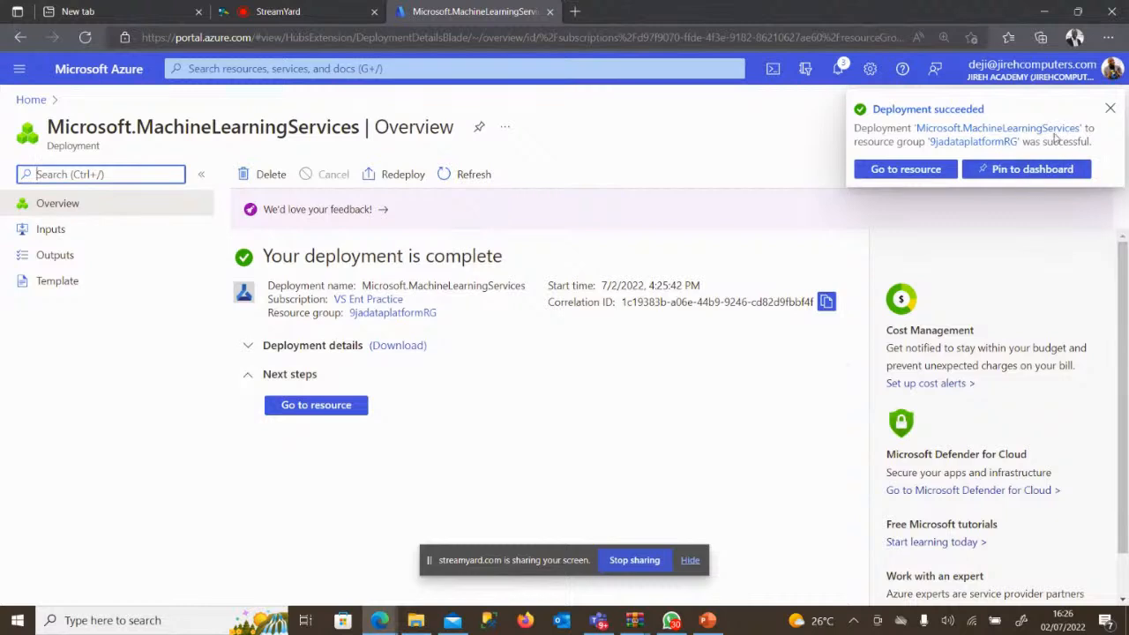
- Go to the deployed 9jadataplatformMLws resource and open its activity log
{"action": "left_click", "coordinate": [1110, 108]}
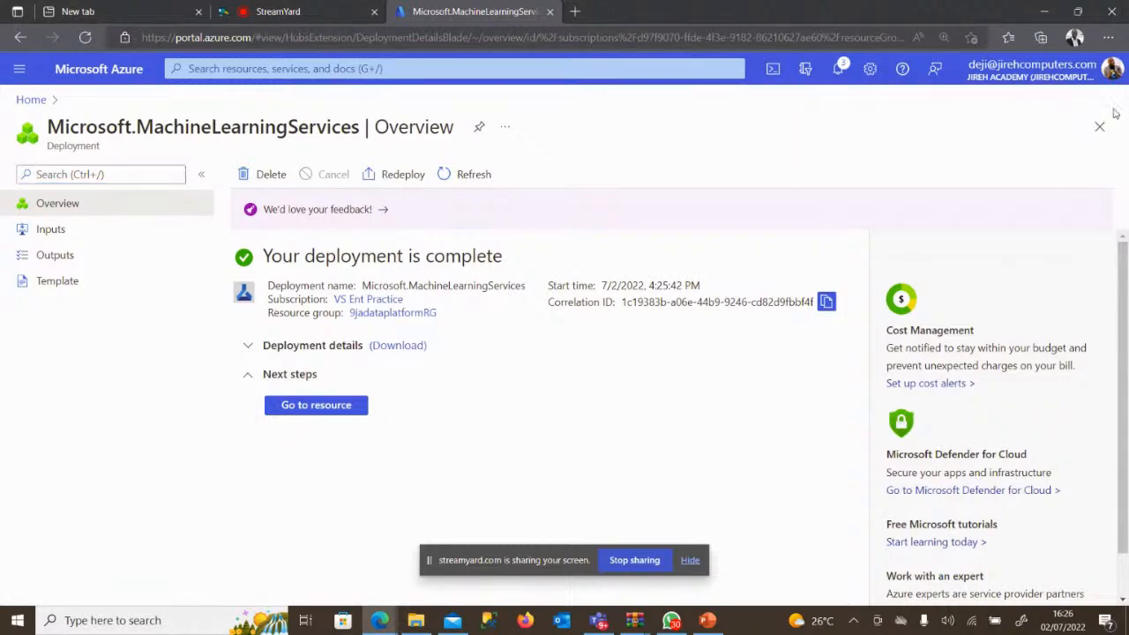
{"action": "left_click", "coordinate": [306, 416]}
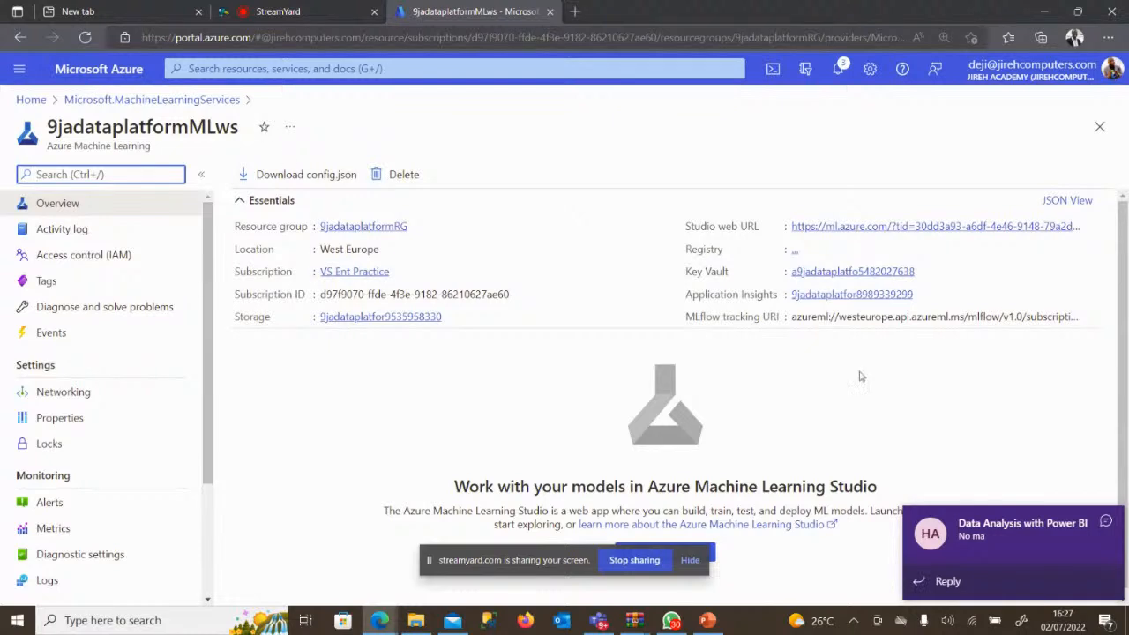
{"action": "left_click", "coordinate": [1105, 527]}
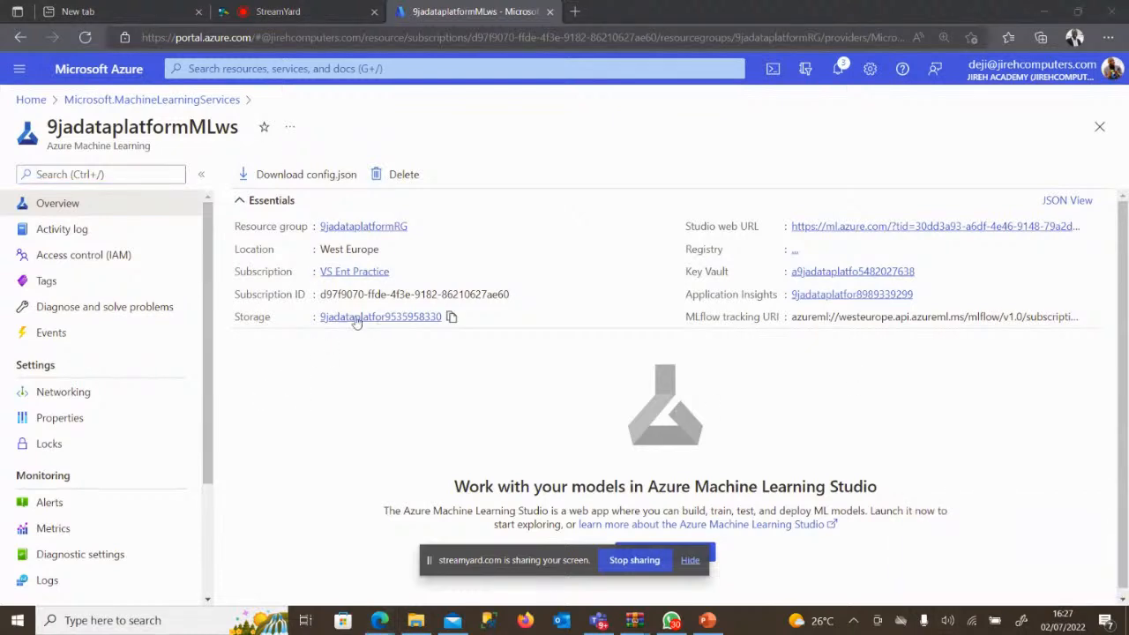
{"action": "left_click", "coordinate": [71, 231]}
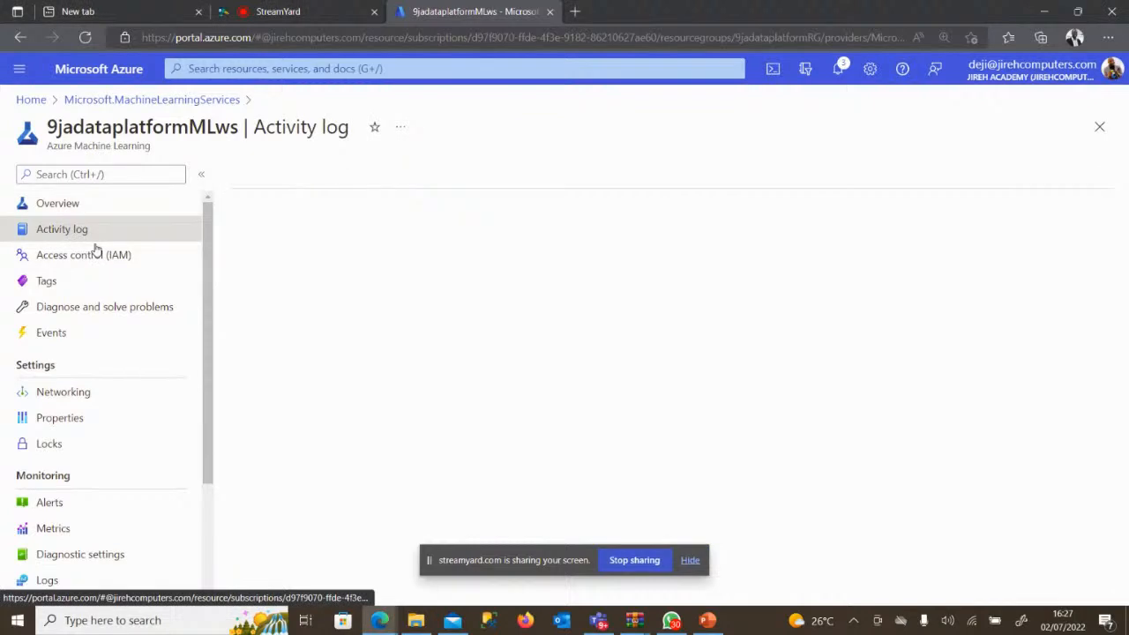
- View the workspace's access control page, and launch Azure Machine Learning Studio from the workspace overview
{"action": "left_click", "coordinate": [98, 254]}
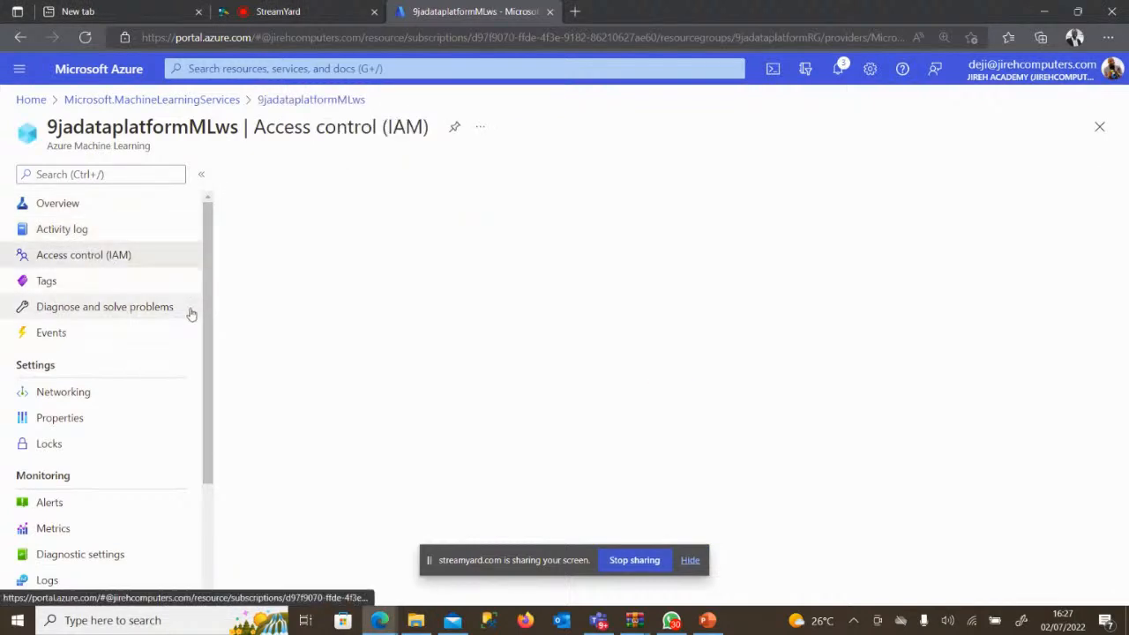
{"action": "left_click_drag", "start_coordinate": [209, 313], "coordinate": [221, 201]}
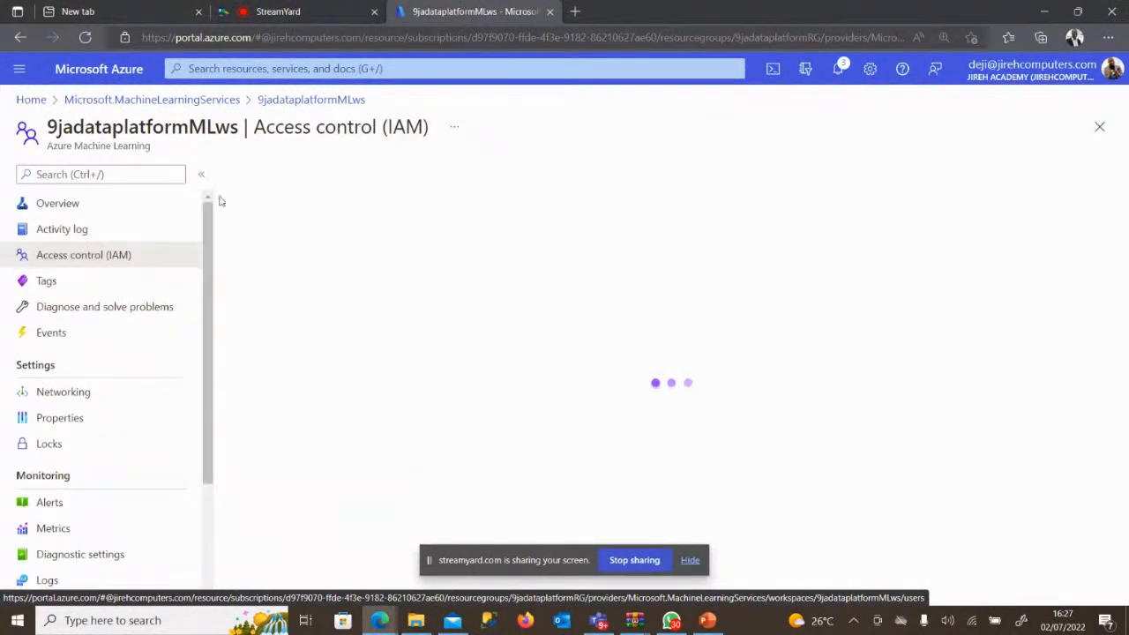
{"action": "left_click", "coordinate": [70, 208]}
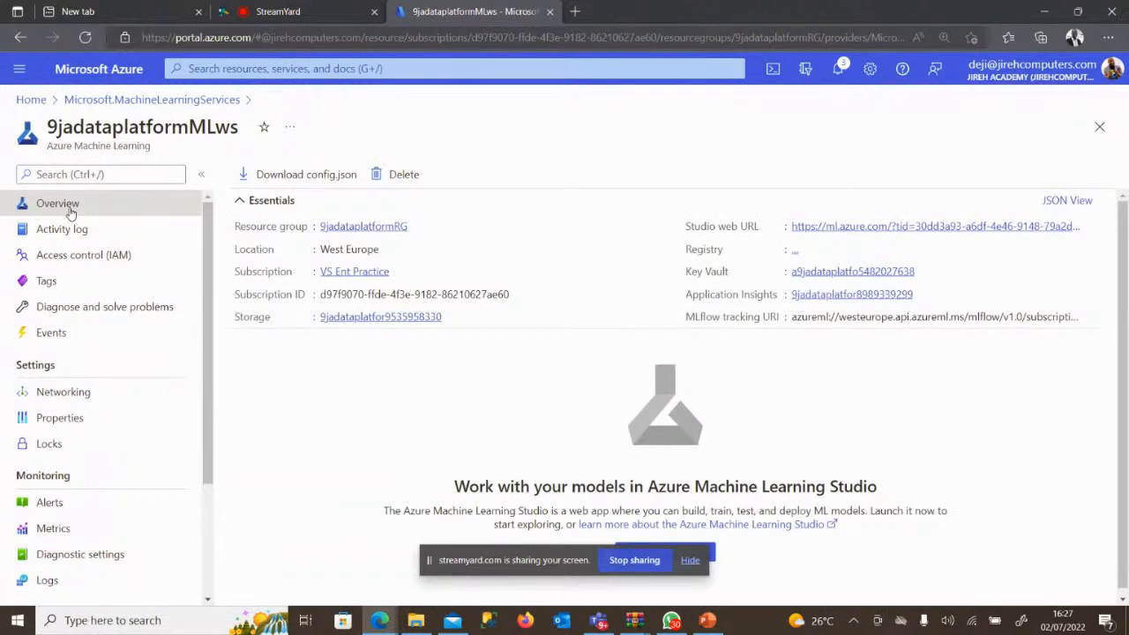
{"action": "left_click", "coordinate": [689, 567]}
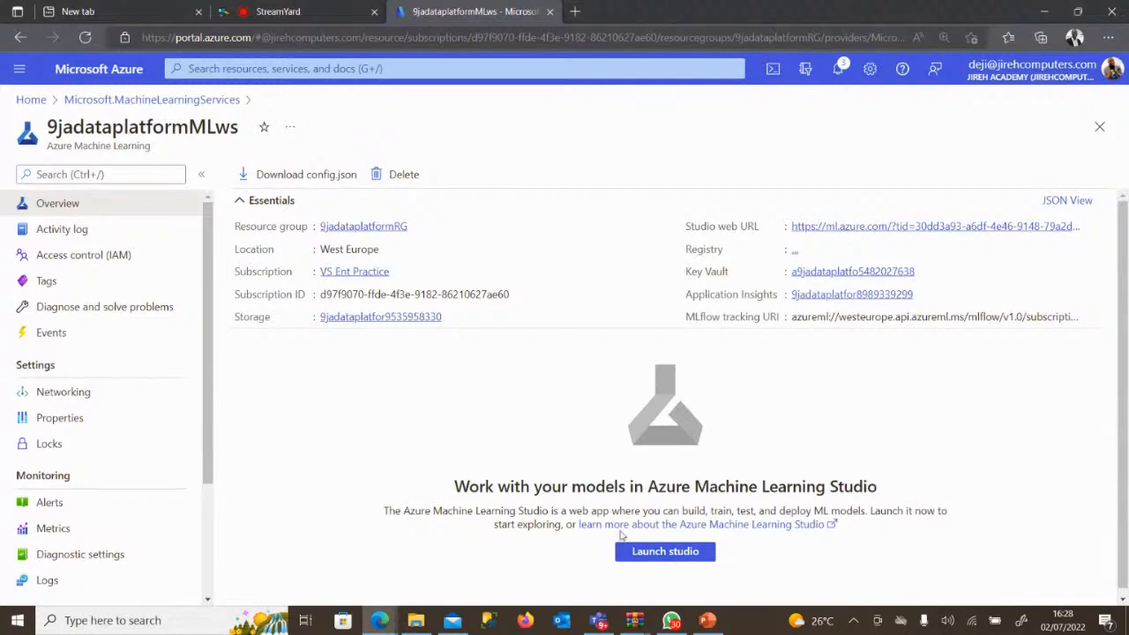
{"action": "left_click", "coordinate": [665, 553]}
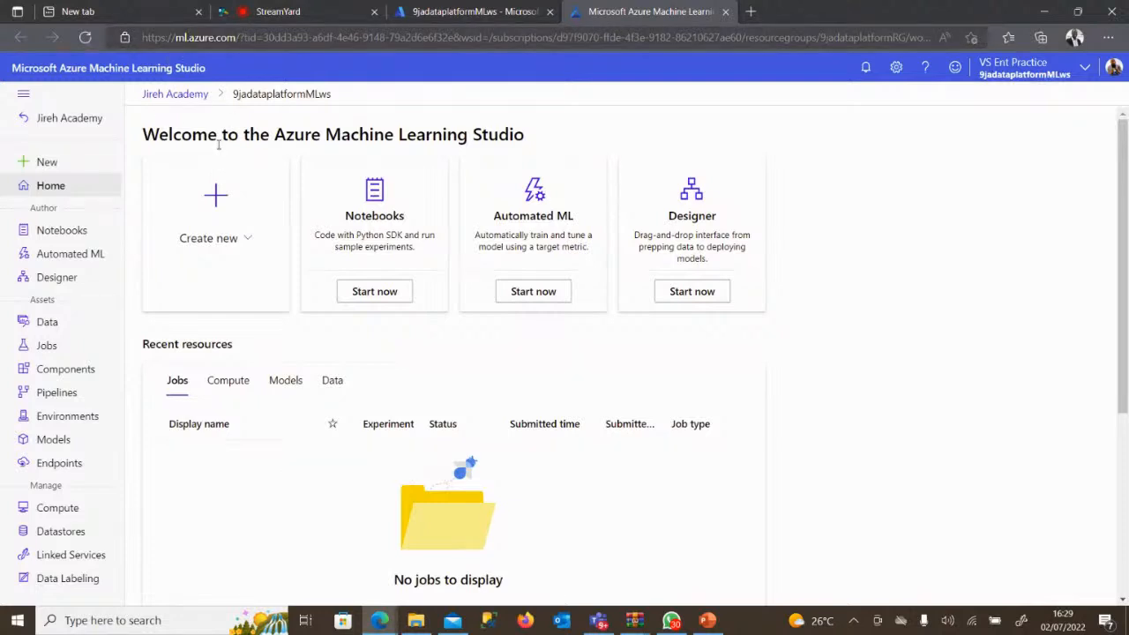
- Show the ml.azure.com sign-in form and its saved accounts in a new InPrivate window, and minimize that window
{"action": "left_click", "coordinate": [1108, 40]}
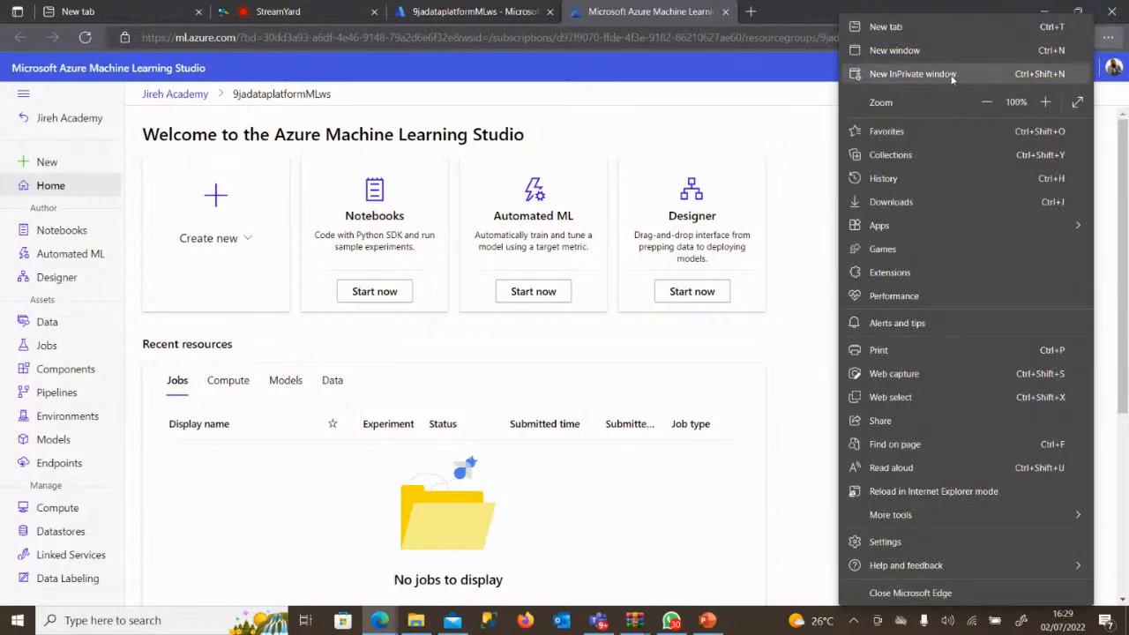
{"action": "left_click", "coordinate": [912, 75]}
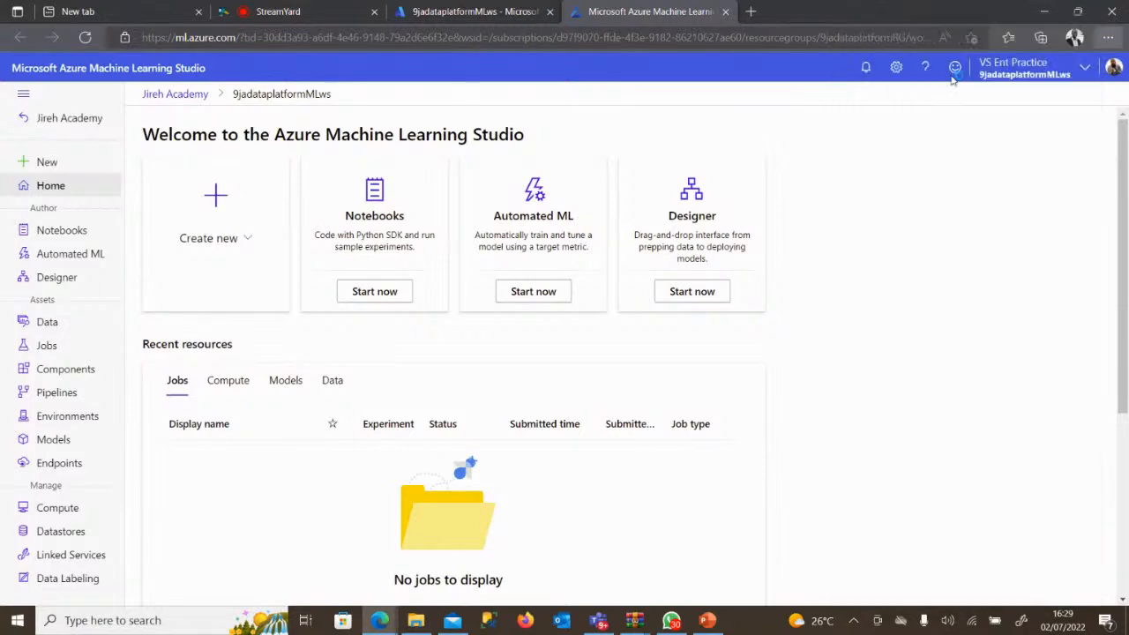
{"action": "type", "text": "m"}
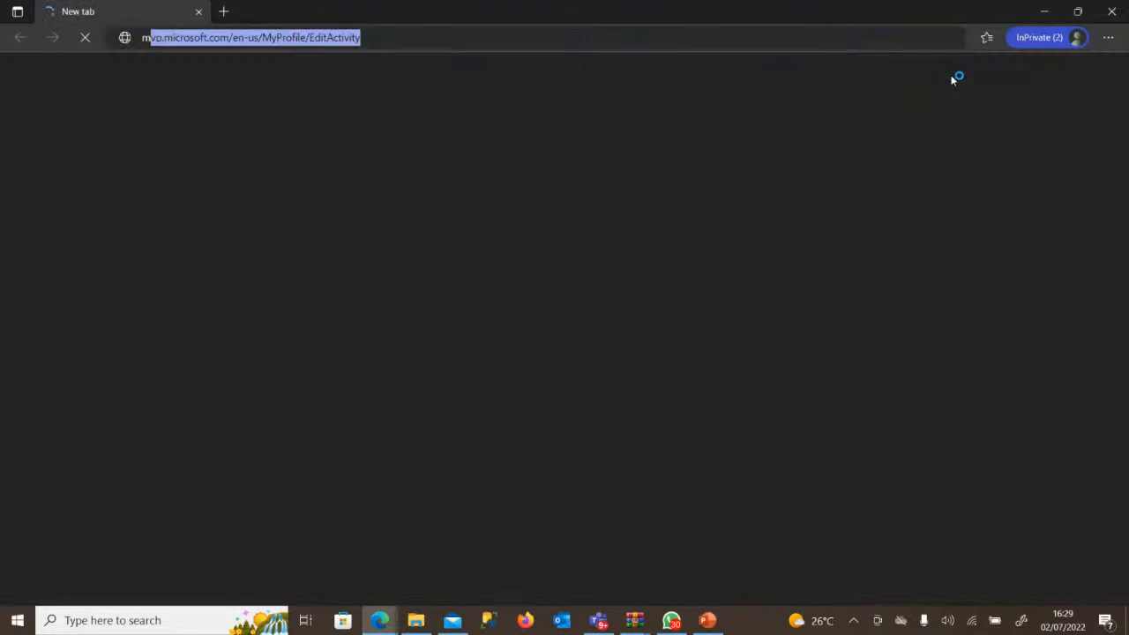
{"action": "type", "text": "l."}
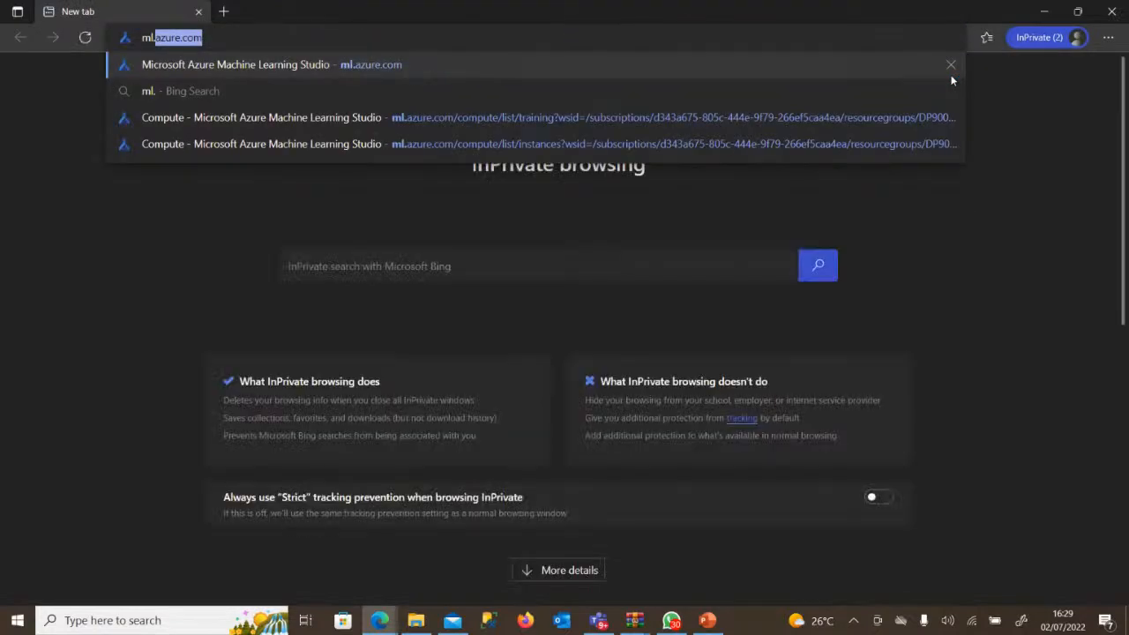
{"action": "key", "text": "Return"}
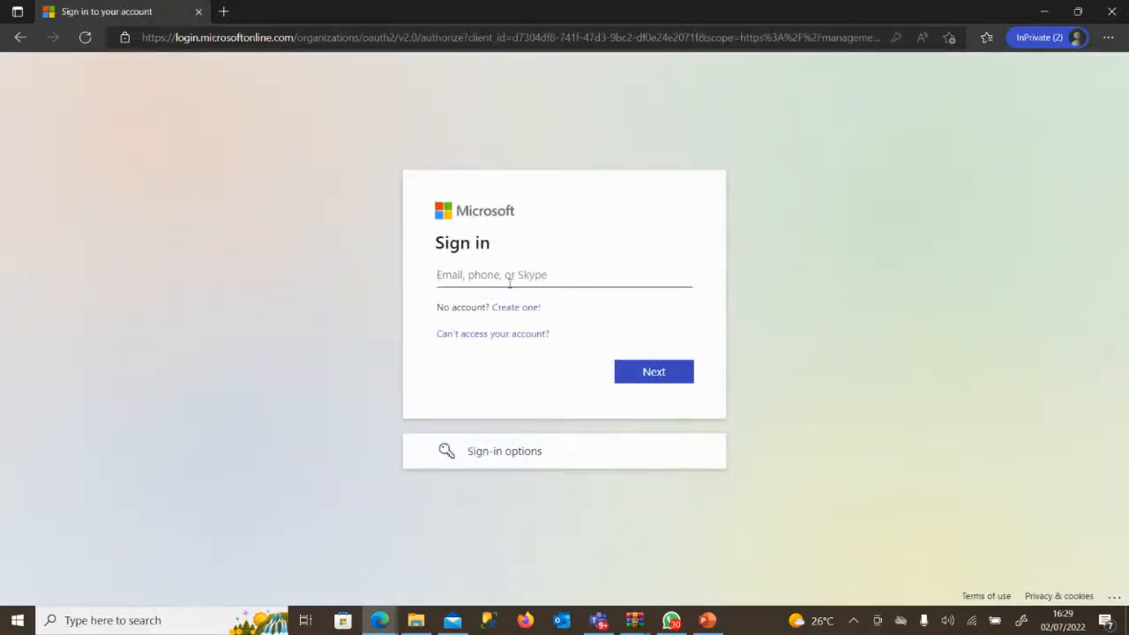
{"action": "left_click", "coordinate": [509, 279]}
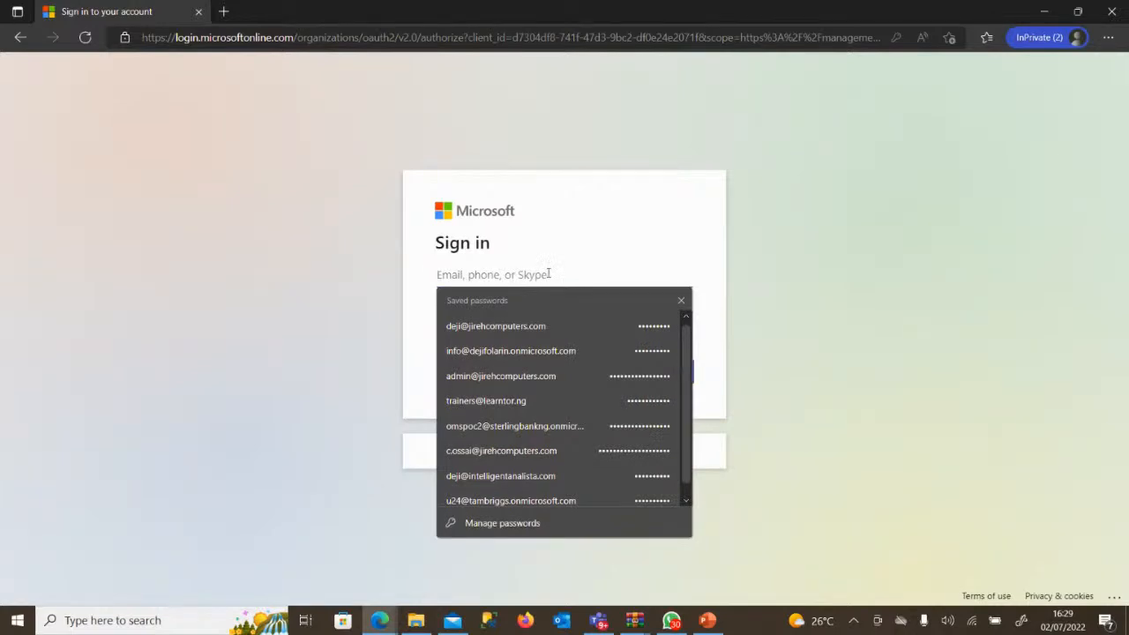
{"action": "left_click", "coordinate": [1044, 12]}
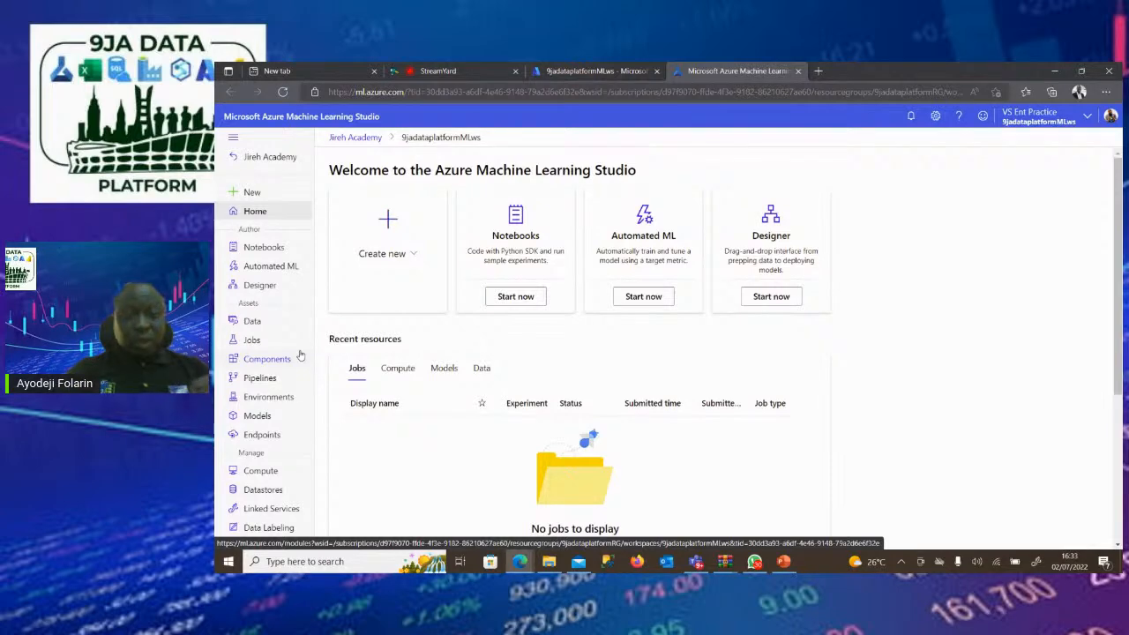
- Switch to StreamYard and stop sharing the screen
{"action": "left_click", "coordinate": [433, 72]}
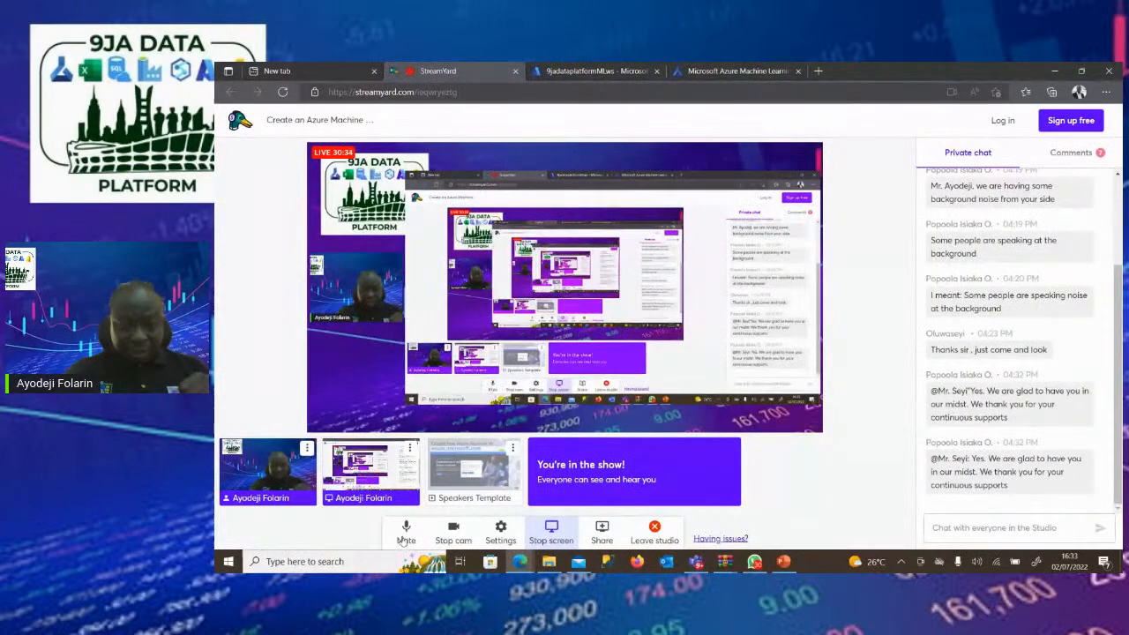
{"action": "left_click", "coordinate": [551, 534]}
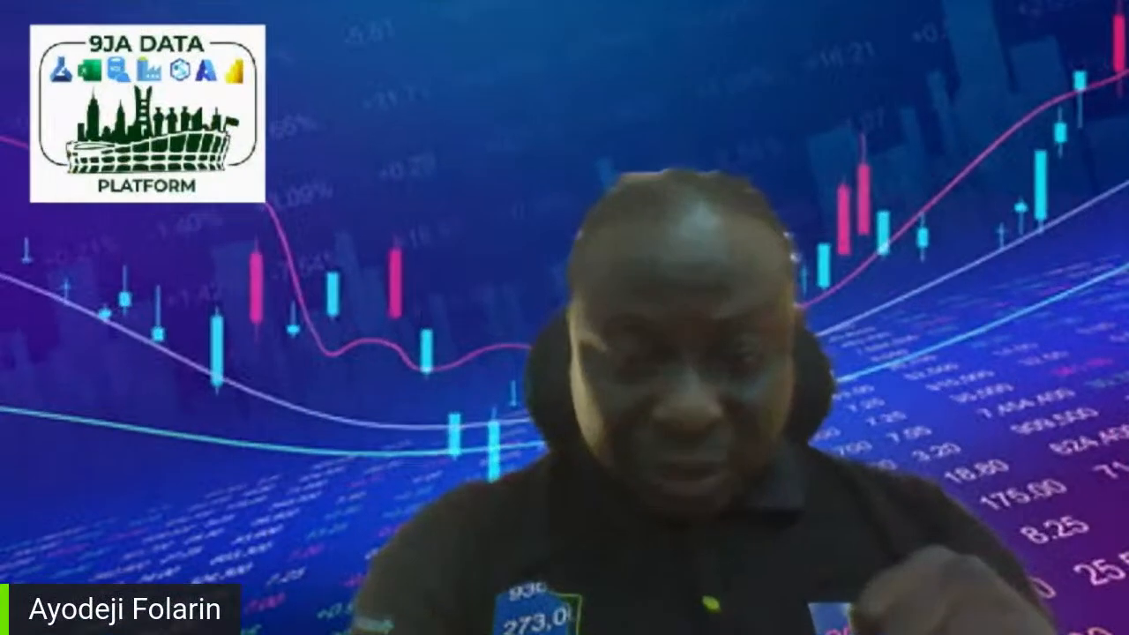
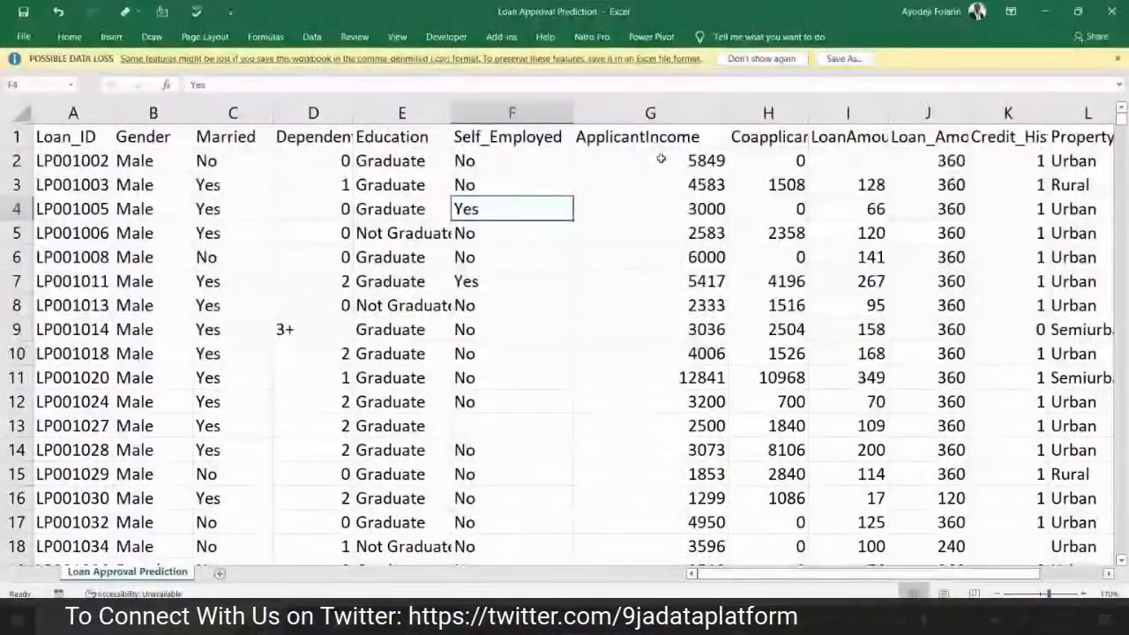
- Examine the ApplicantIncome and CoapplicantIncome columns of the Loan Approval Prediction workbook in Excel
{"action": "left_click", "coordinate": [657, 185]}
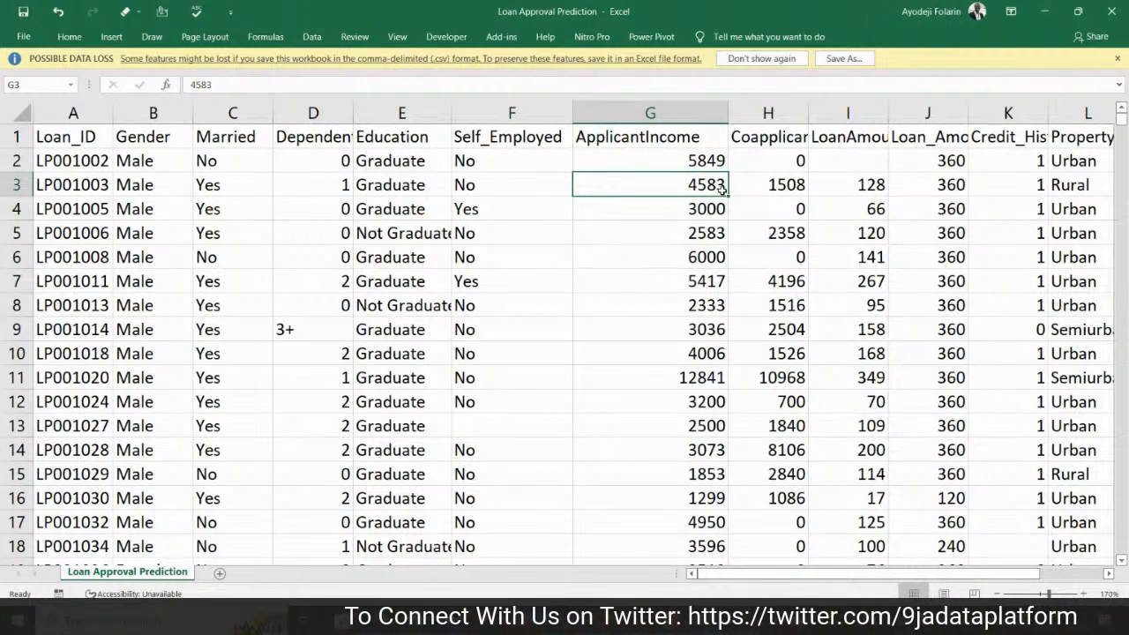
{"action": "left_click", "coordinate": [685, 379]}
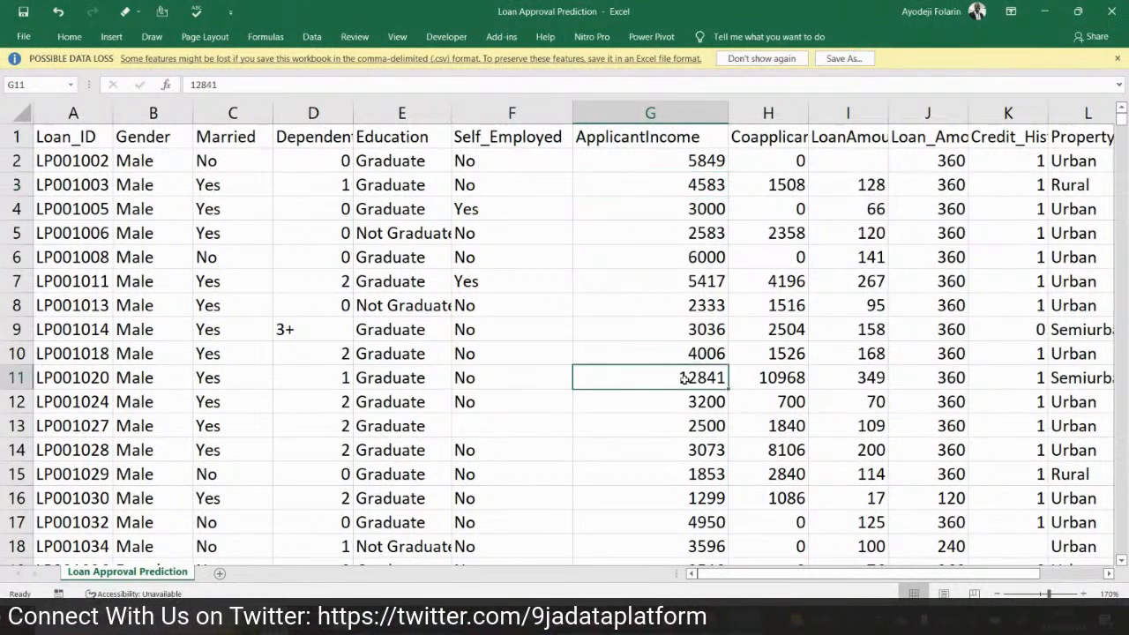
{"action": "left_click", "coordinate": [769, 140]}
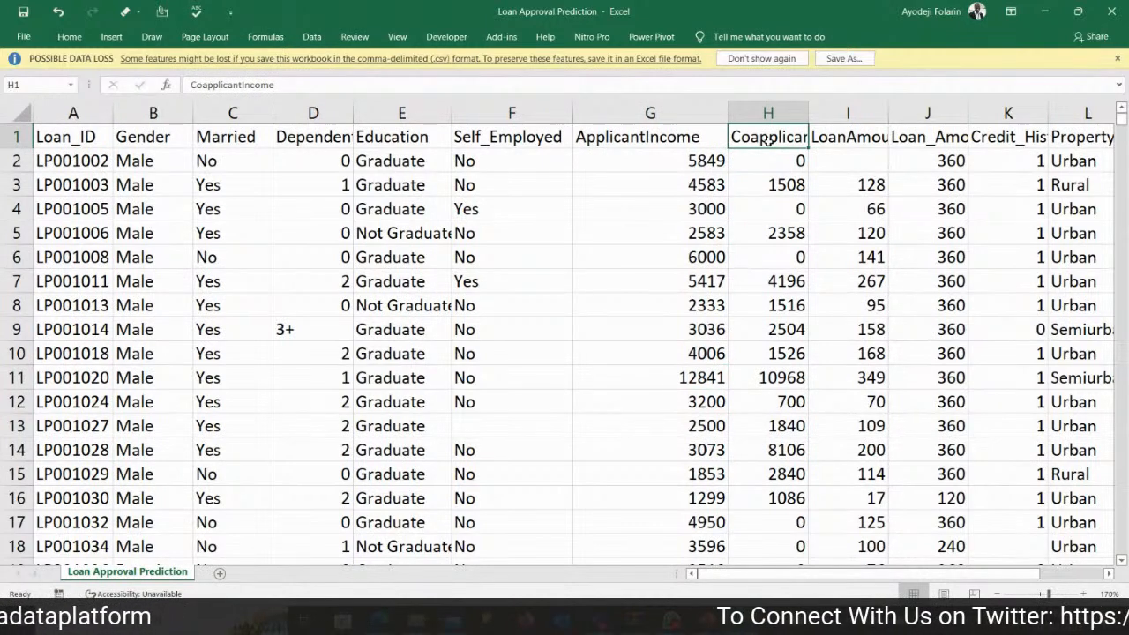
{"action": "left_click", "coordinate": [764, 187]}
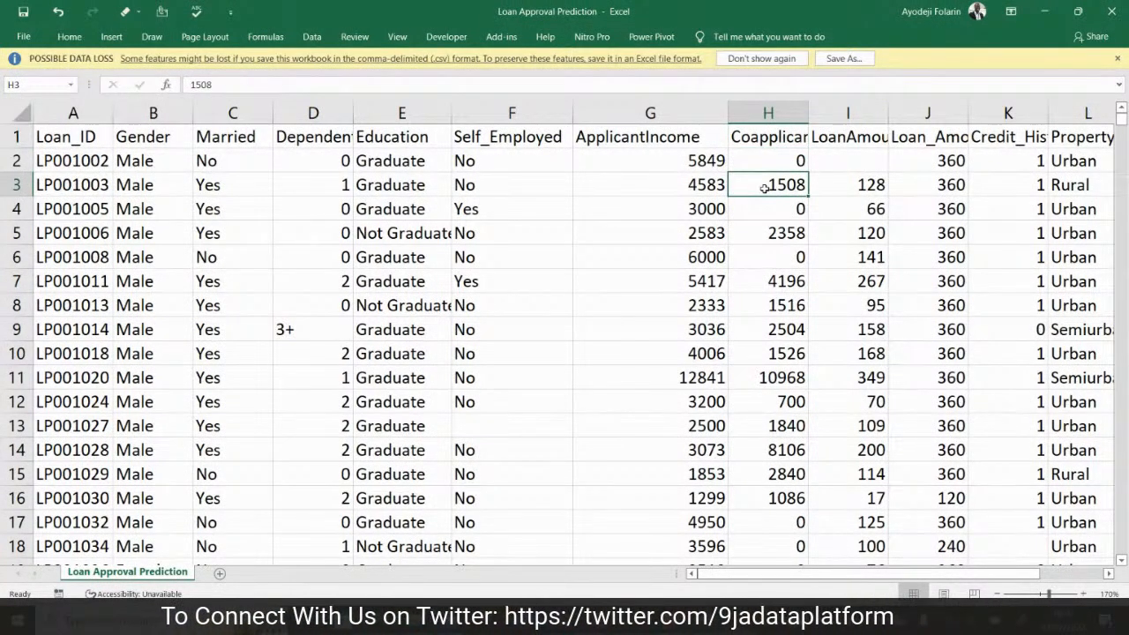
{"action": "left_click", "coordinate": [776, 167]}
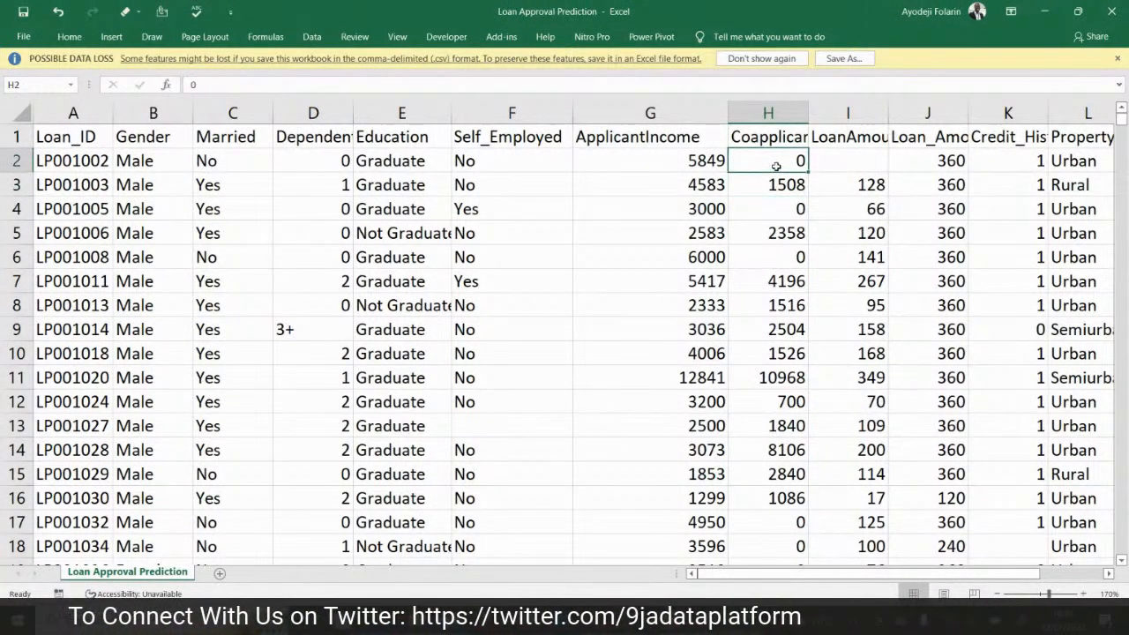
- Look over the LoanAmount values and widen the Loan_Amount_Term column
{"action": "left_click", "coordinate": [840, 138]}
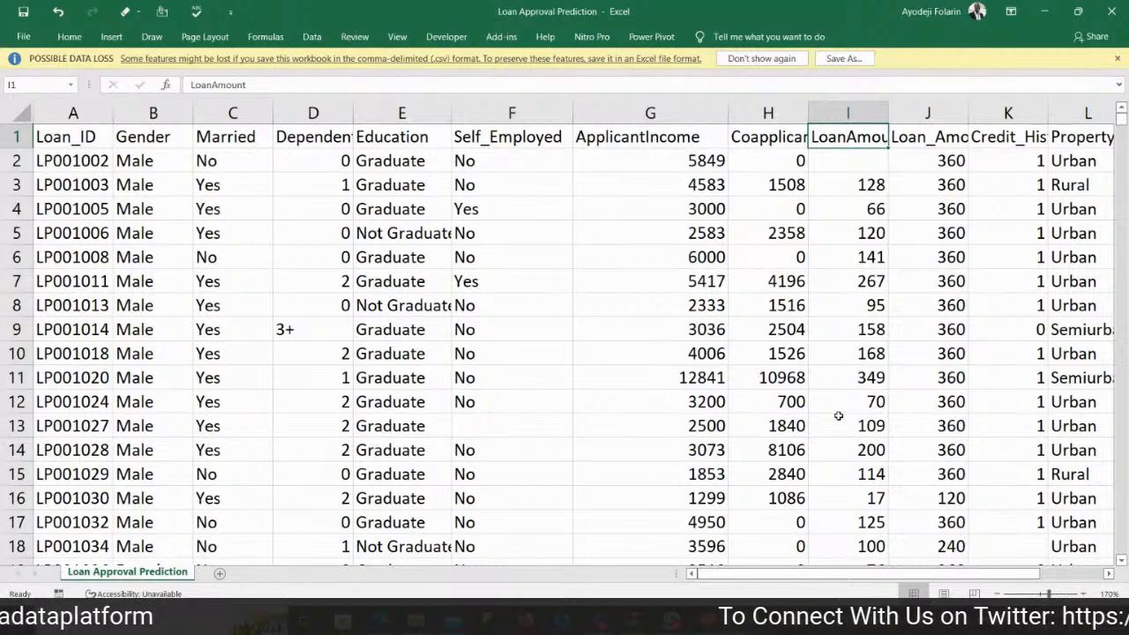
{"action": "left_click", "coordinate": [852, 457]}
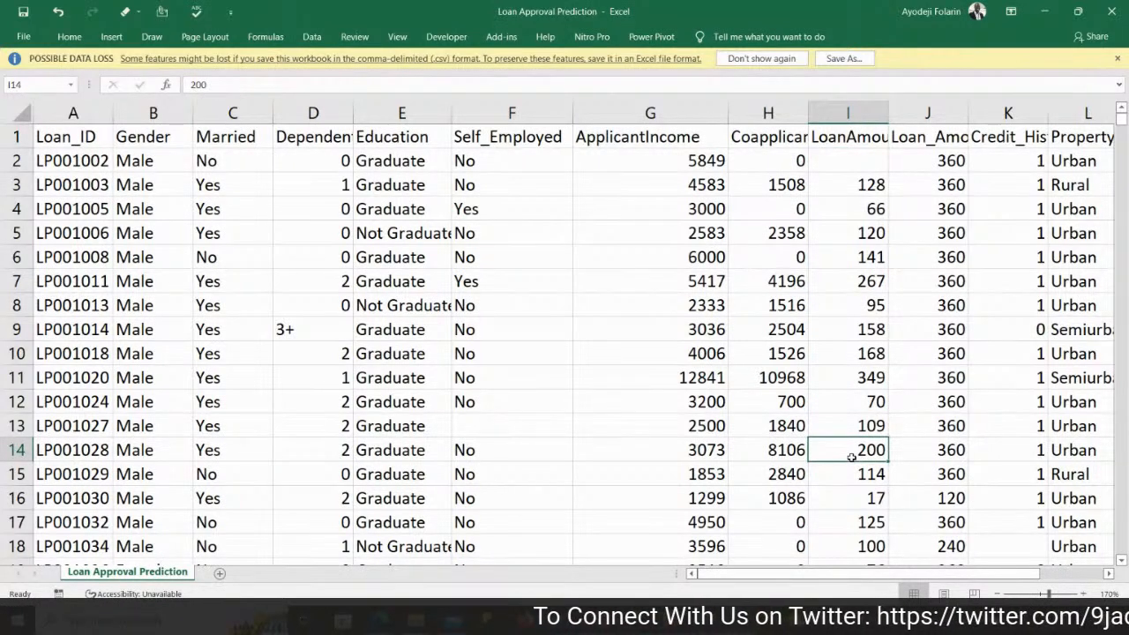
{"action": "left_click", "coordinate": [857, 379]}
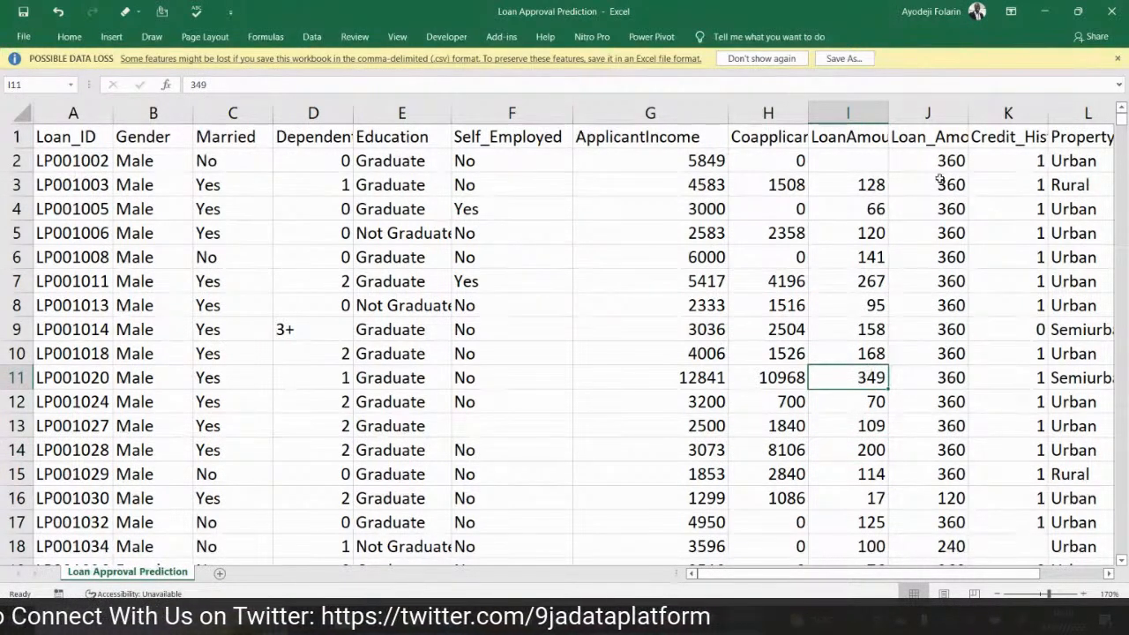
{"action": "left_click", "coordinate": [932, 139]}
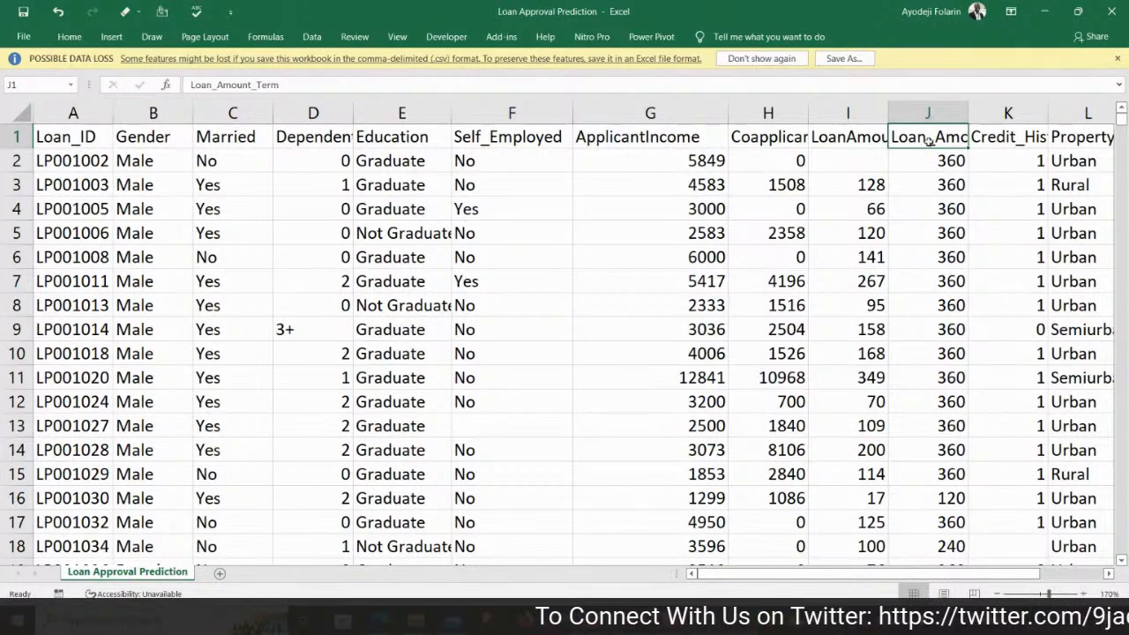
{"action": "left_click_drag", "start_coordinate": [968, 113], "coordinate": [995, 113]}
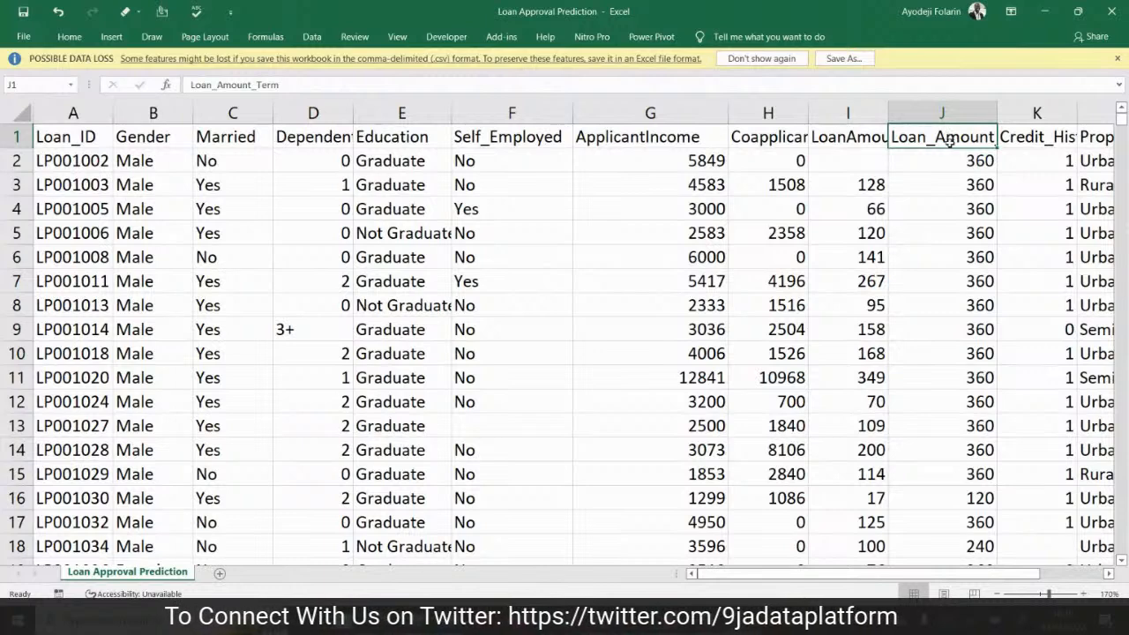
- Examine the Credit_History column from its header down to row 9
{"action": "key", "text": "Right"}
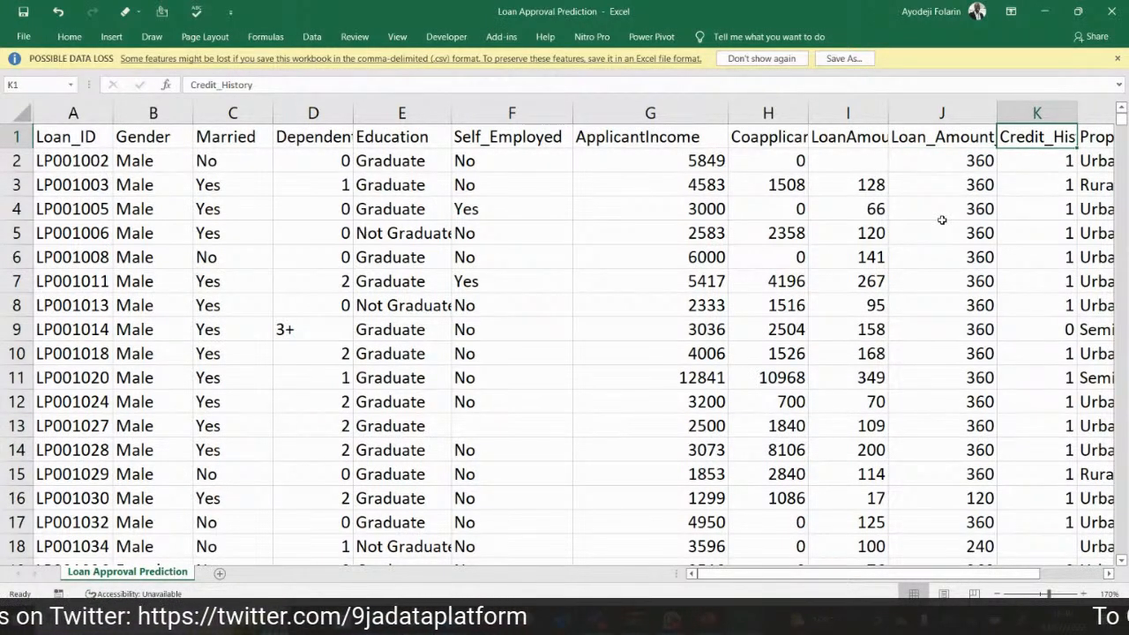
{"action": "key", "text": "Down"}
{"action": "key", "text": "Down"}
{"action": "key", "text": "Down"}
{"action": "key", "text": "Down"}
{"action": "key", "text": "Down"}
{"action": "key", "text": "Down"}
{"action": "key", "text": "Down"}
{"action": "key", "text": "Down"}
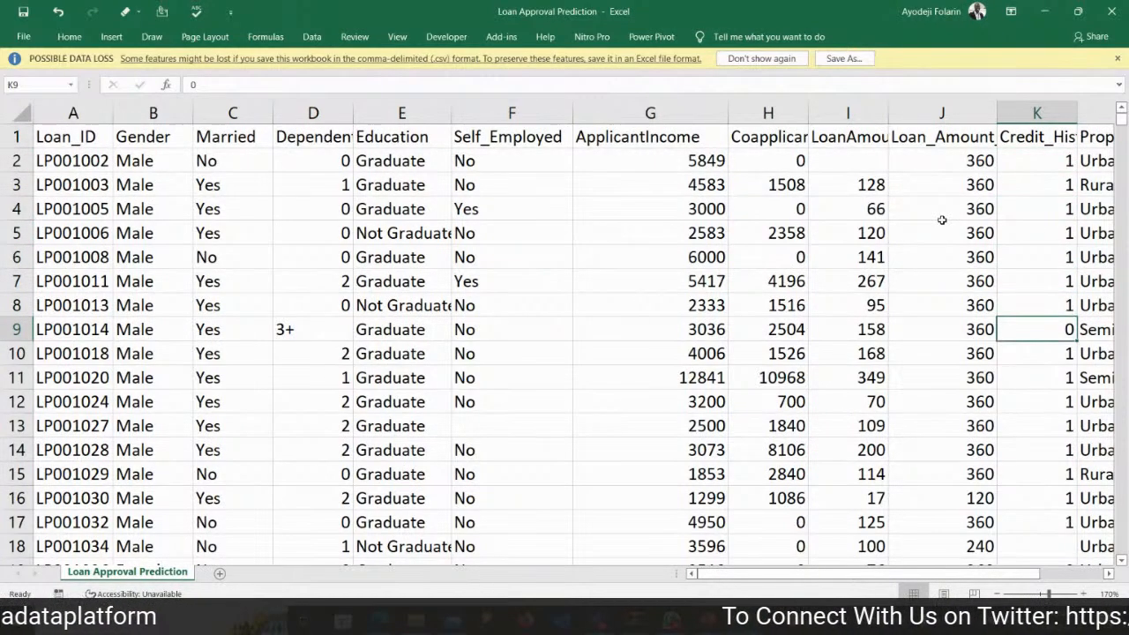
{"action": "key", "text": "Up"}
- Examine the Property_Area column, checking the header and the area types in its first records
{"action": "key", "text": "Right"}
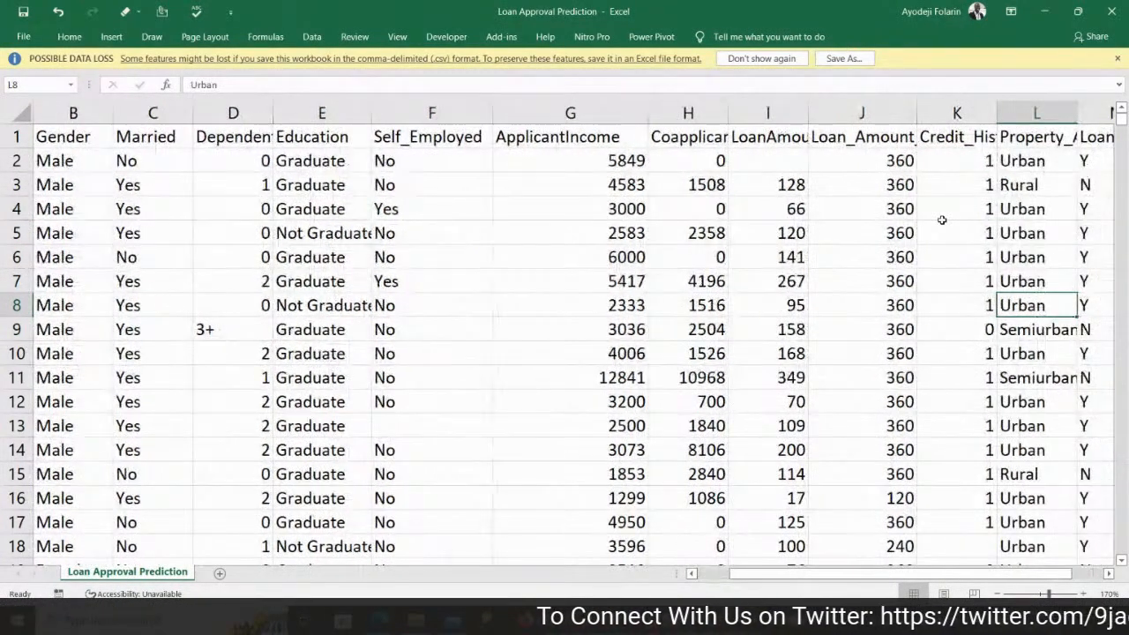
{"action": "key", "text": "Up"}
{"action": "key", "text": "Up"}
{"action": "key", "text": "Up"}
{"action": "key", "text": "Up"}
{"action": "key", "text": "Up"}
{"action": "key", "text": "Up"}
{"action": "key", "text": "Up"}
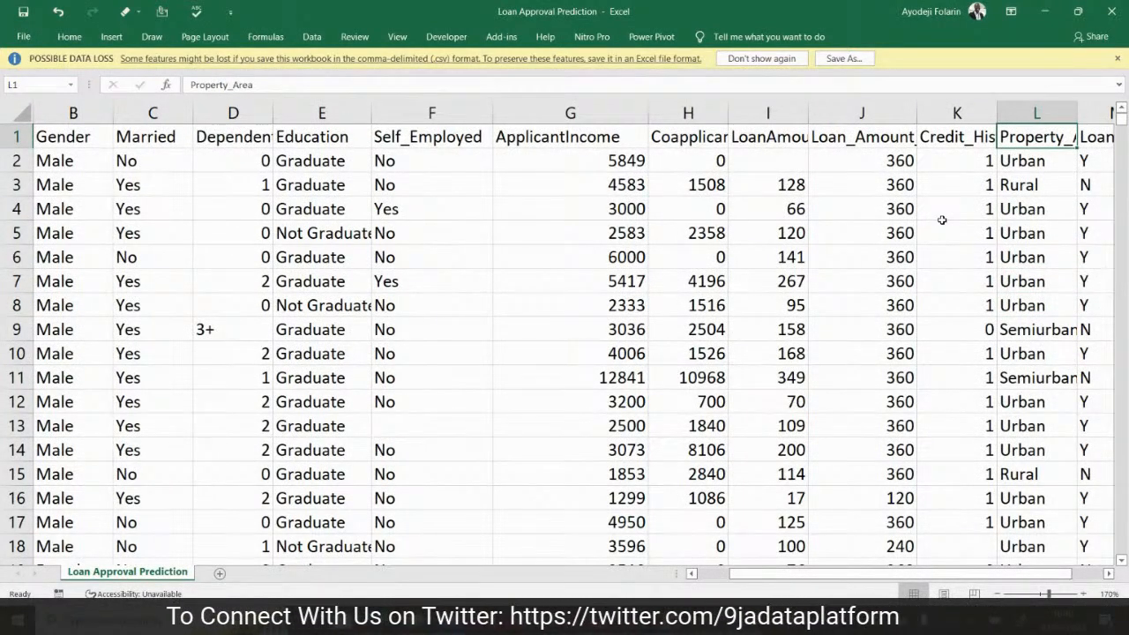
{"action": "key", "text": "Down"}
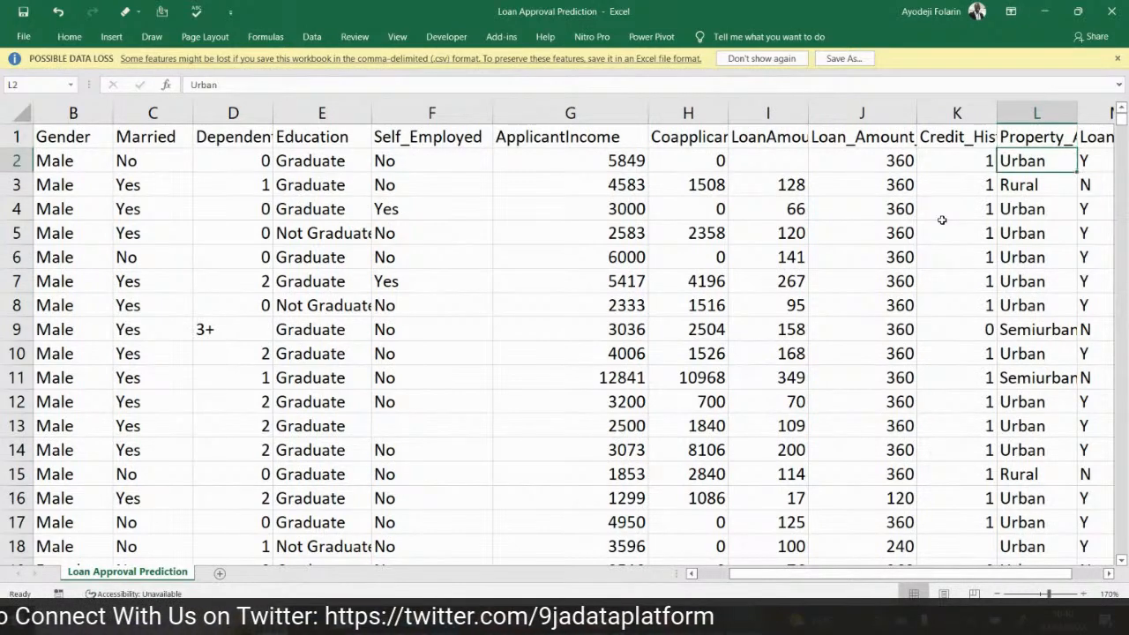
{"action": "key", "text": "Down"}
{"action": "key", "text": "Up"}
{"action": "key", "text": "Up"}
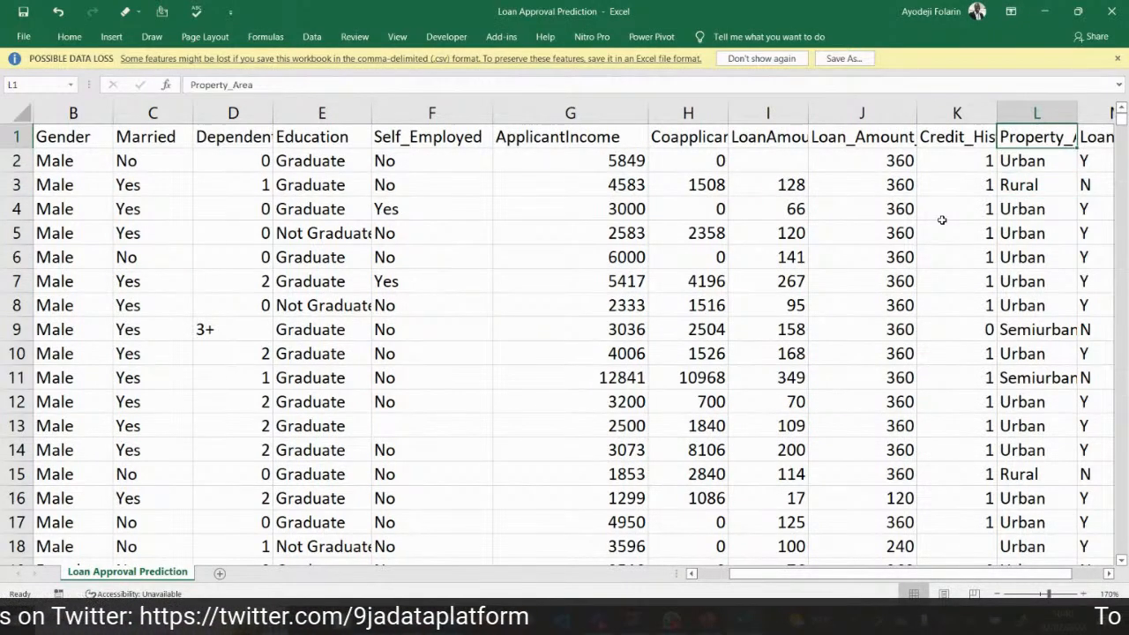
- Examine the Loan_Status column, comparing the approval outcomes of the first loan records down to row 5
{"action": "key", "text": "Right"}
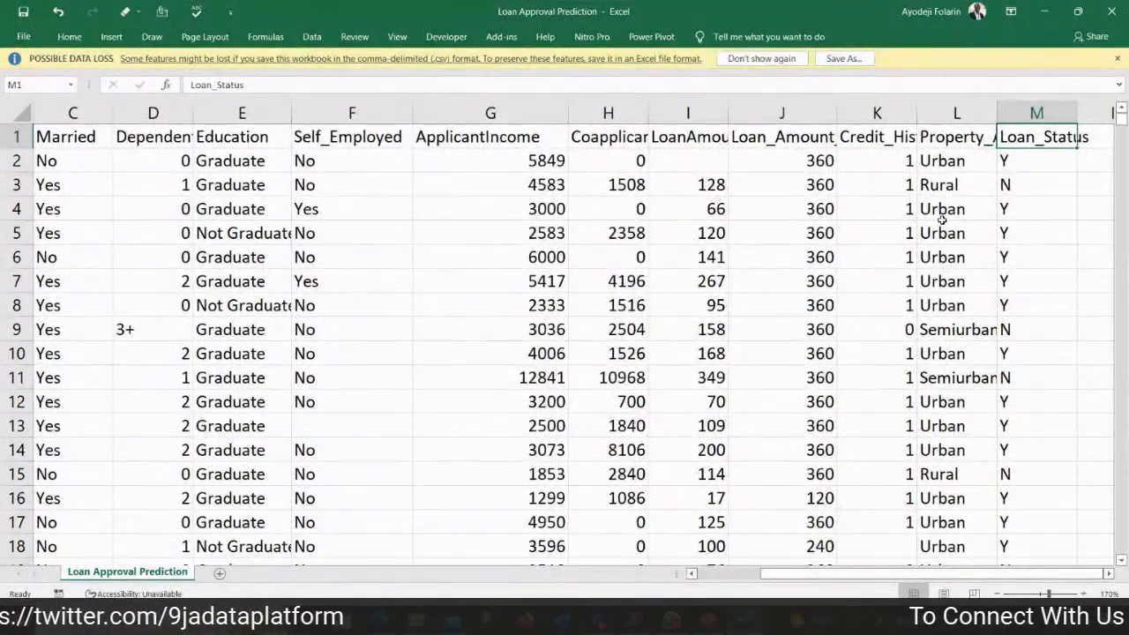
{"action": "key", "text": "Down"}
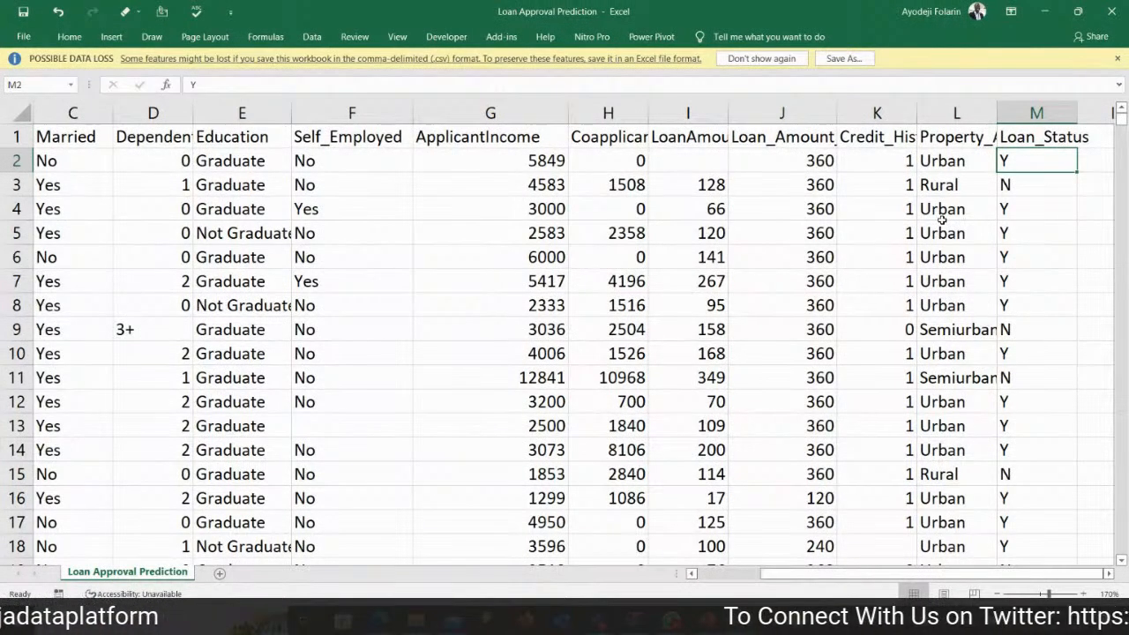
{"action": "key", "text": "Down"}
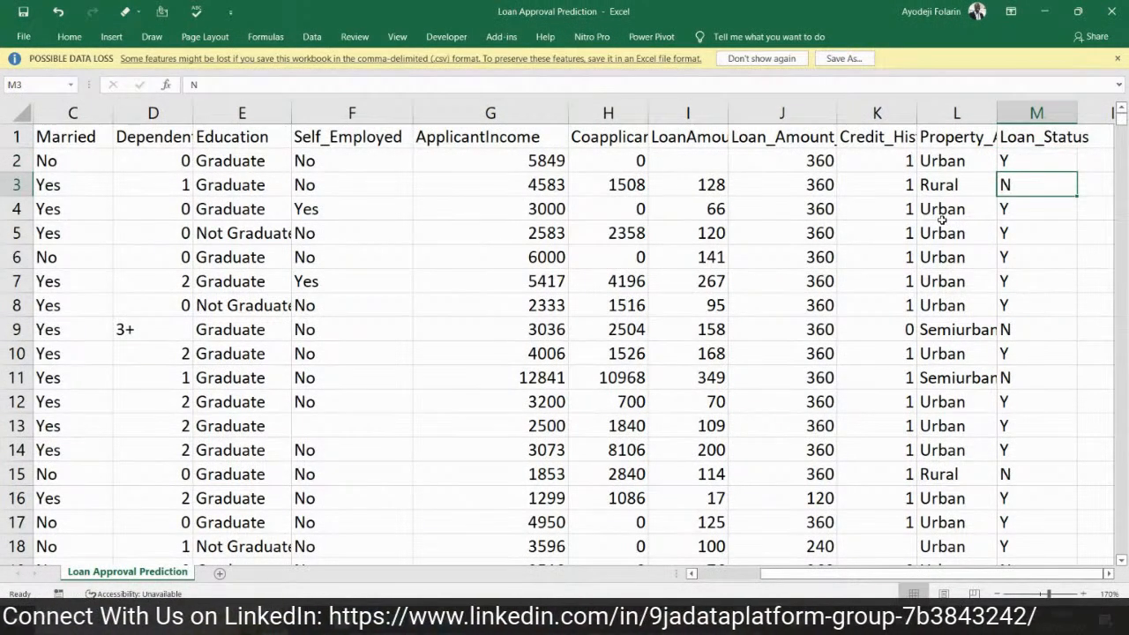
{"action": "key", "text": "Up"}
{"action": "key", "text": "Down"}
{"action": "key", "text": "Down"}
{"action": "key", "text": "Down"}
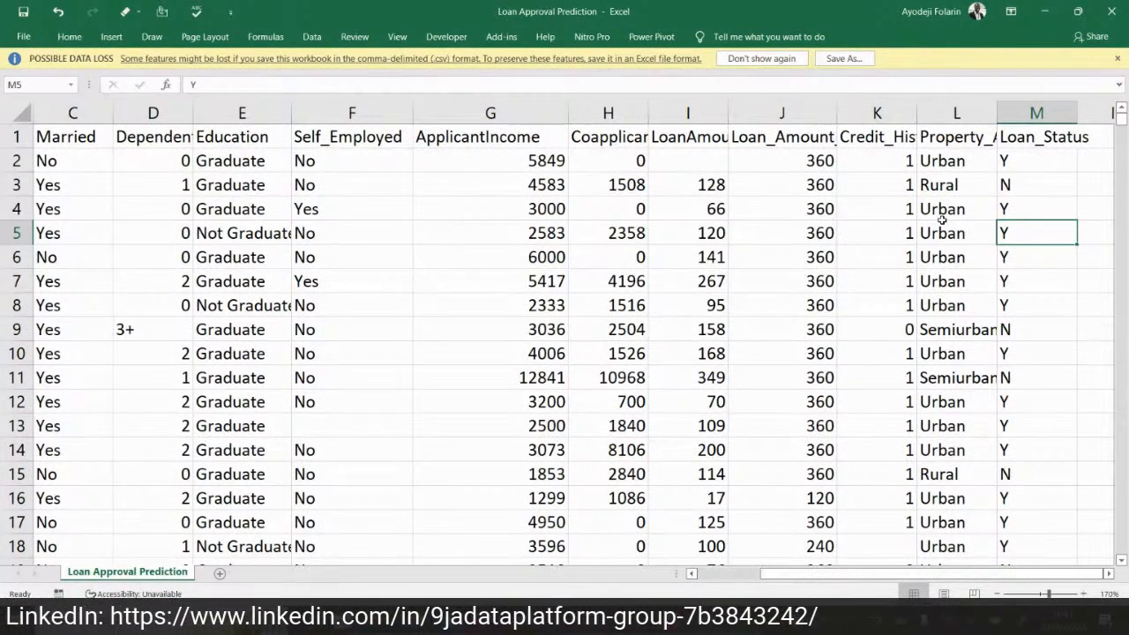
- Compare the Loan_Status outcomes of the loan records in rows 6, 7 and 3
{"action": "left_click", "coordinate": [1007, 259]}
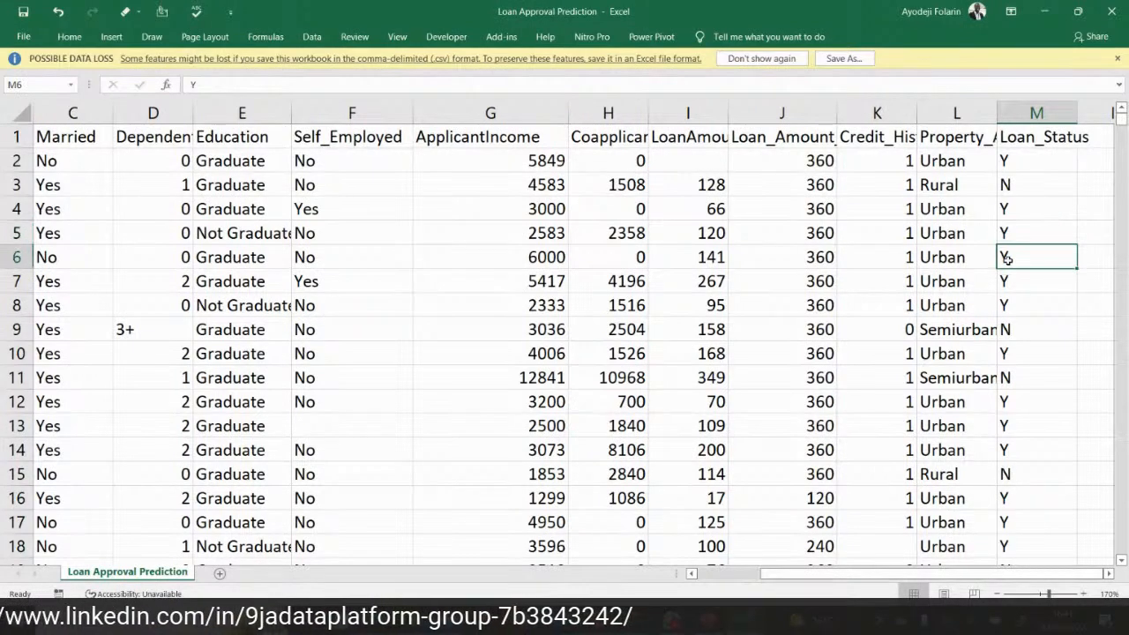
{"action": "left_click", "coordinate": [1019, 280]}
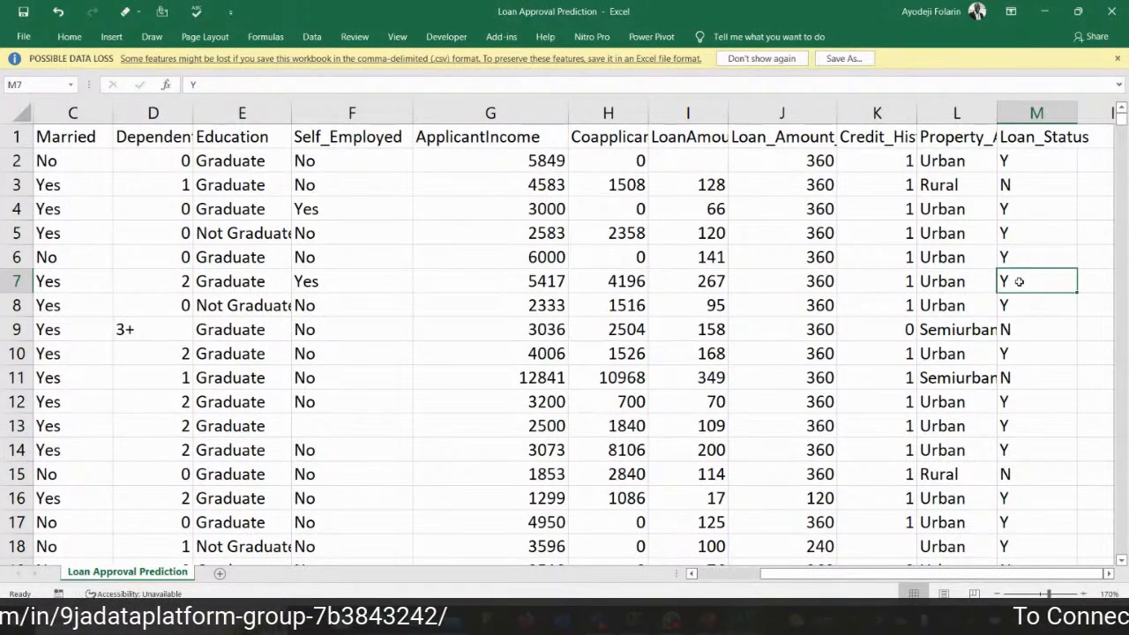
{"action": "left_click", "coordinate": [1015, 186]}
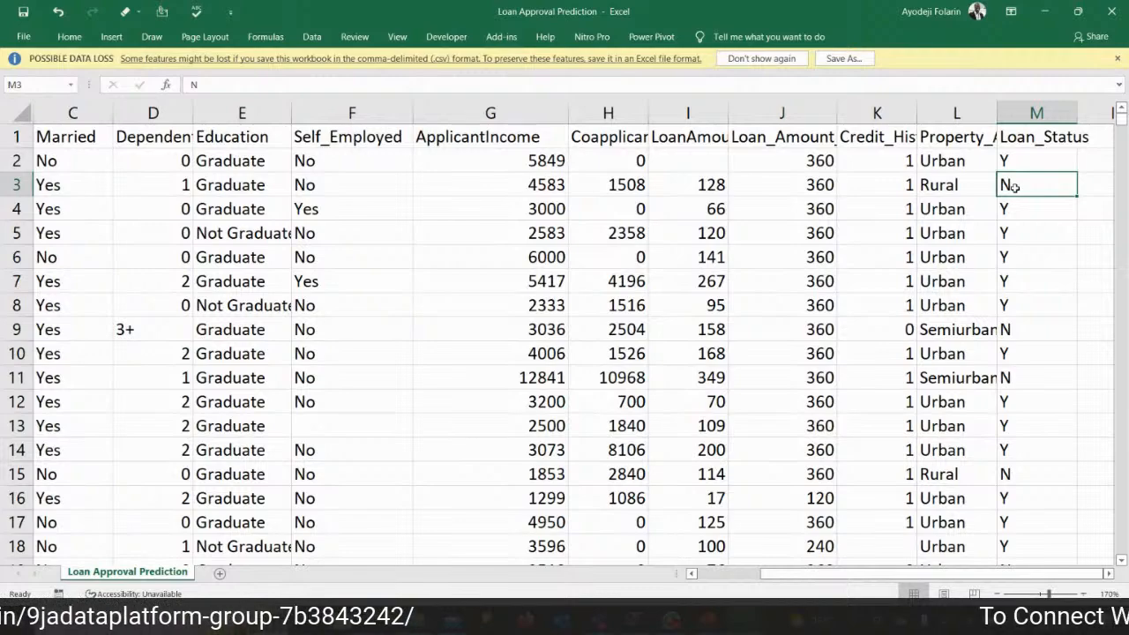
- Minimize the Loan Approval Prediction workbook and stop sharing the screen in StreamYard
{"action": "left_click", "coordinate": [1044, 13]}
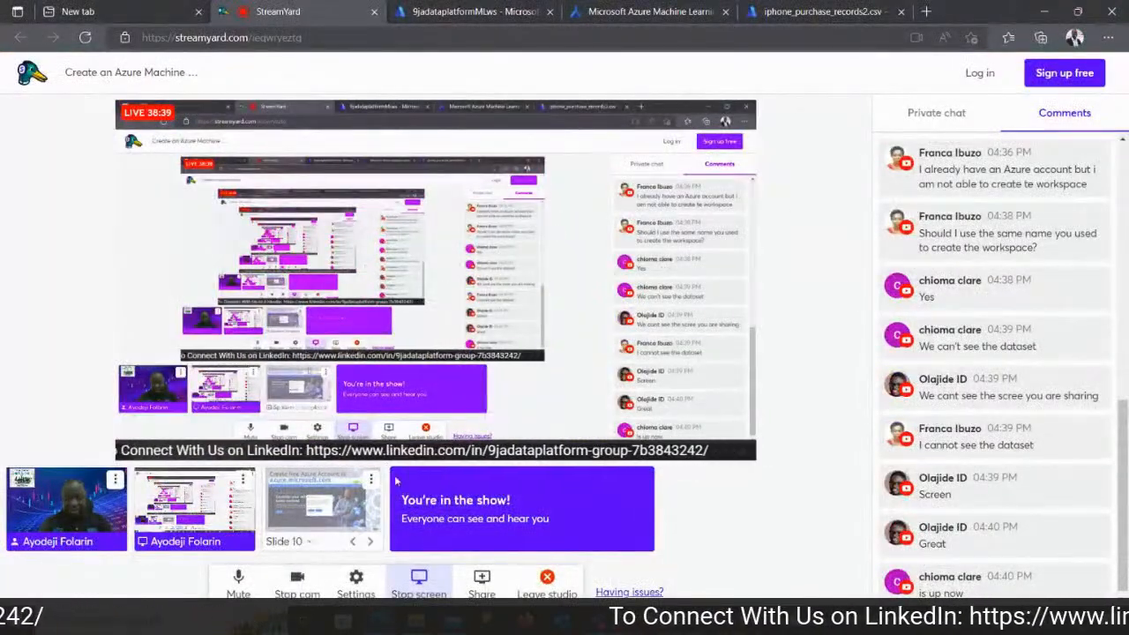
{"action": "left_click", "coordinate": [431, 589]}
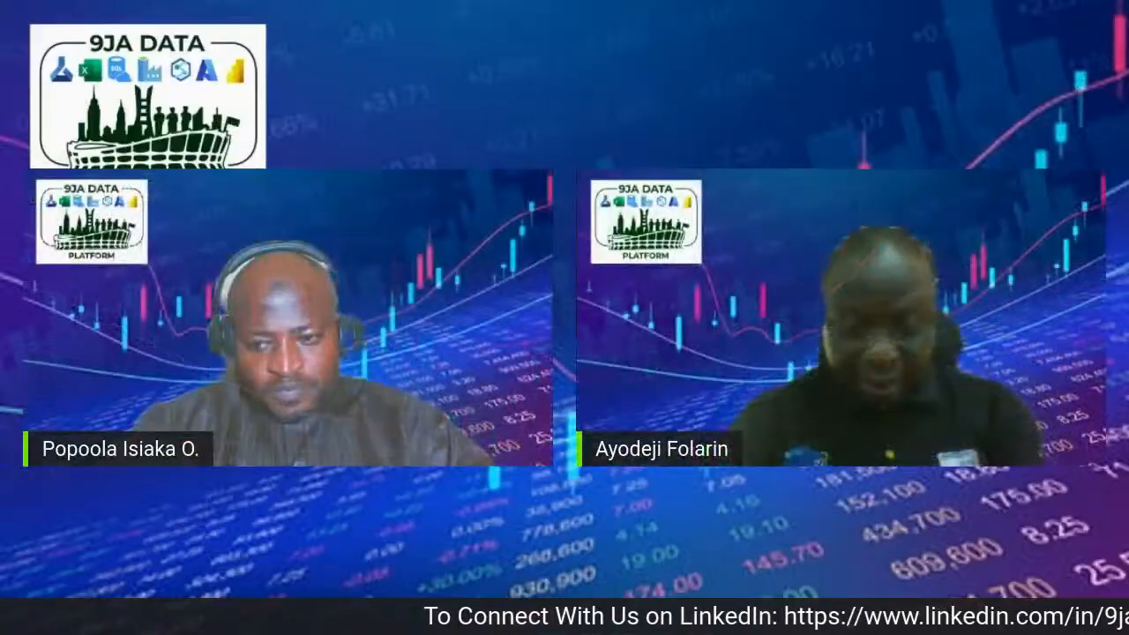
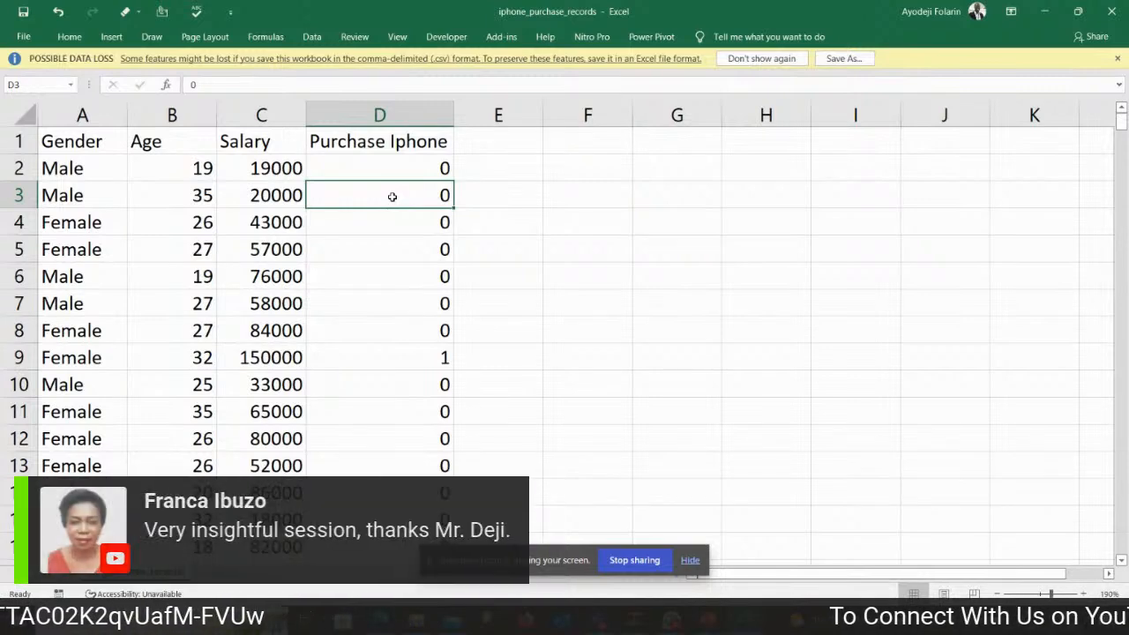
- Examine the gender, age, salary and Purchase Iphone values of the iphone_purchase_records entries in rows 2 and 9
{"action": "left_click", "coordinate": [76, 171]}
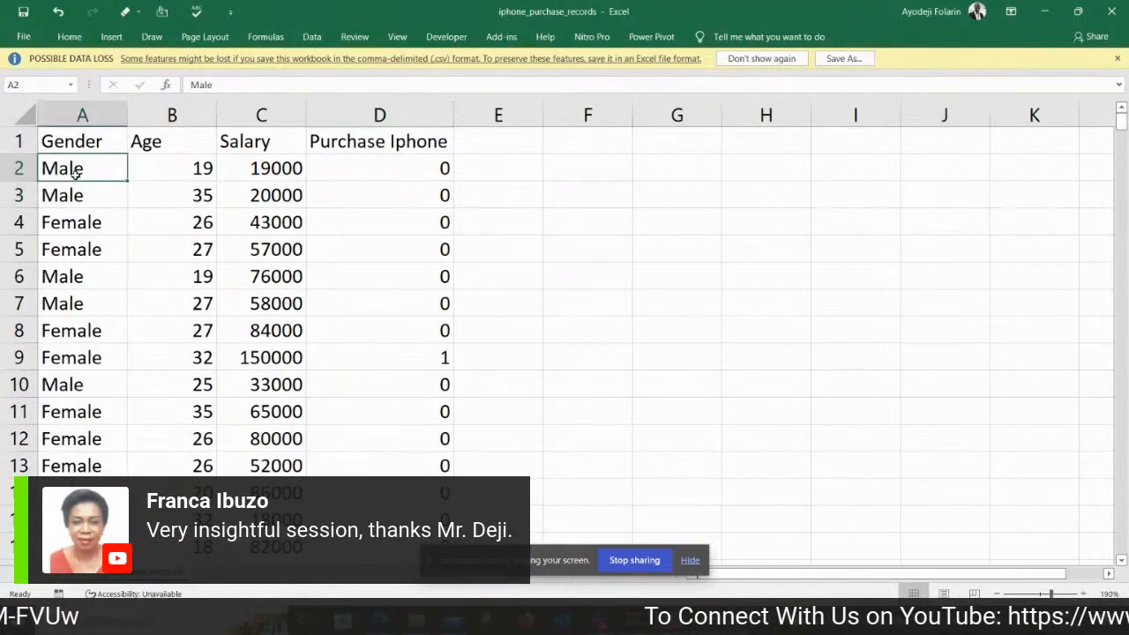
{"action": "left_click", "coordinate": [171, 169]}
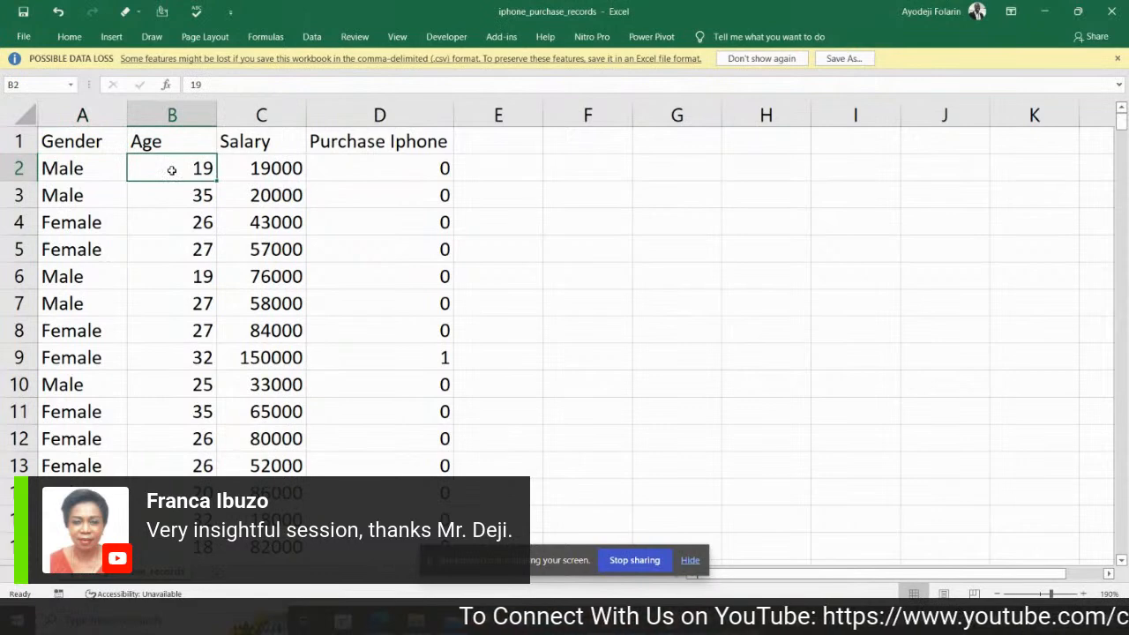
{"action": "left_click", "coordinate": [270, 172]}
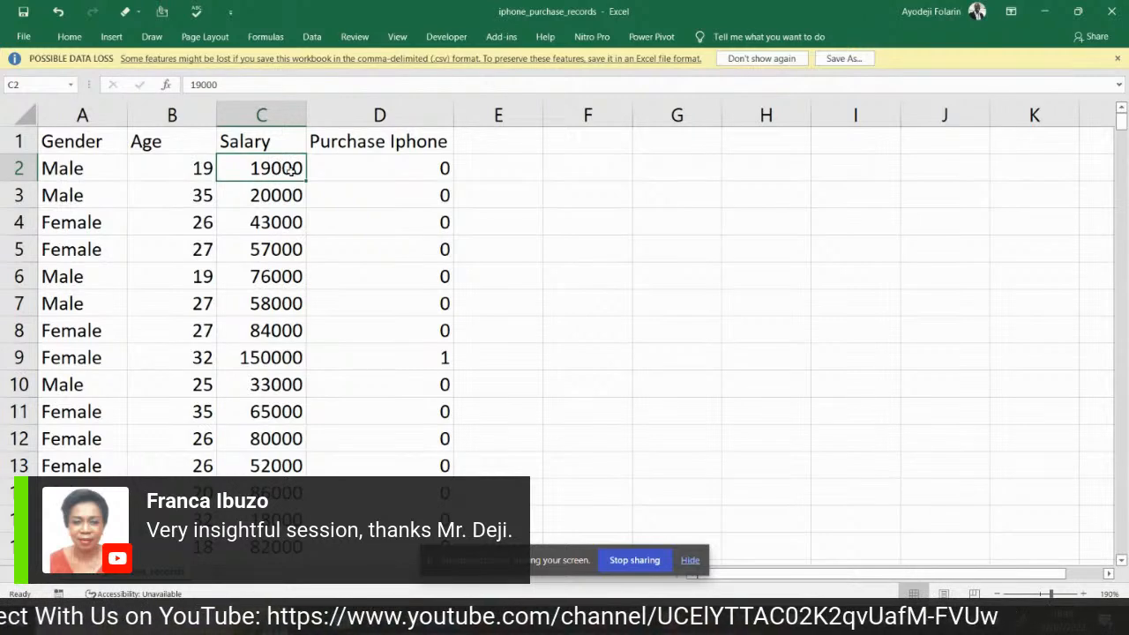
{"action": "left_click", "coordinate": [421, 169]}
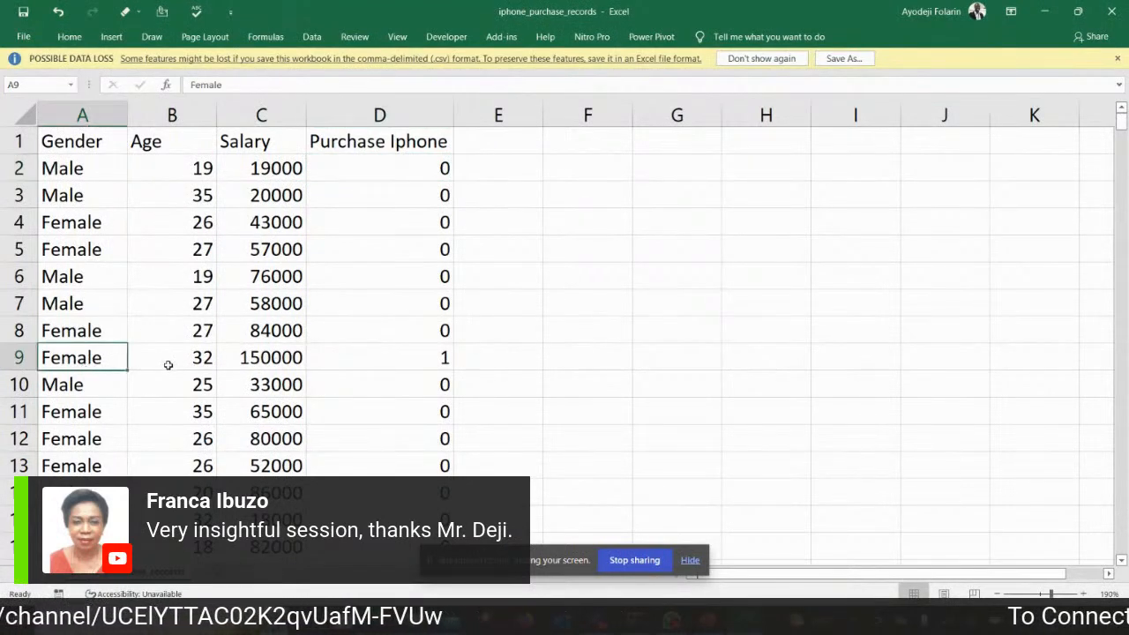
{"action": "left_click", "coordinate": [199, 361]}
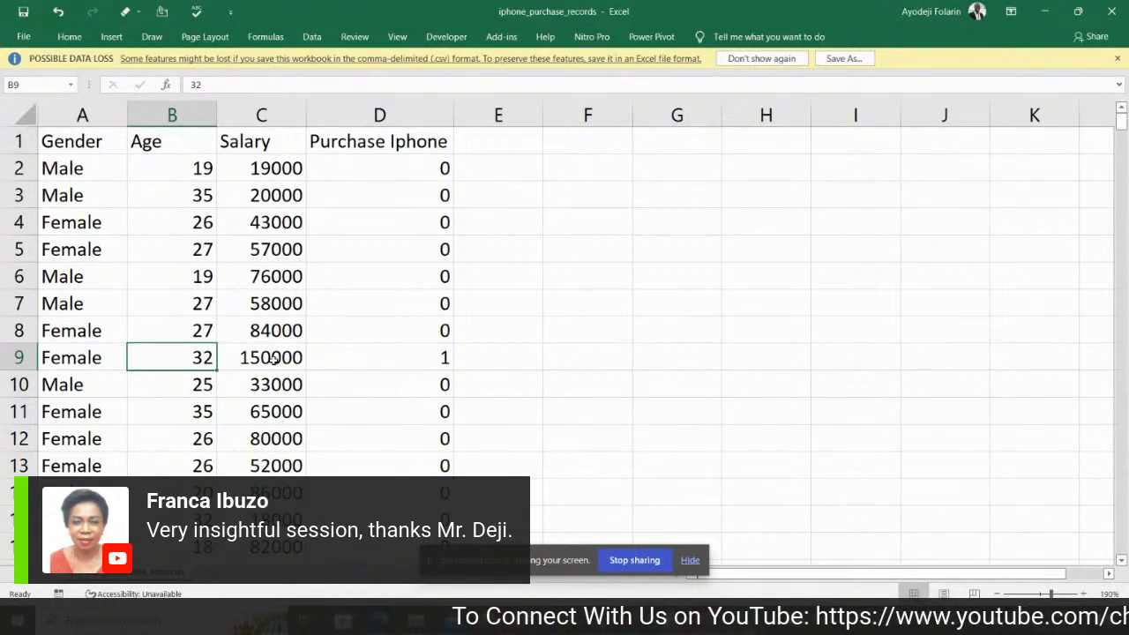
{"action": "left_click", "coordinate": [412, 365]}
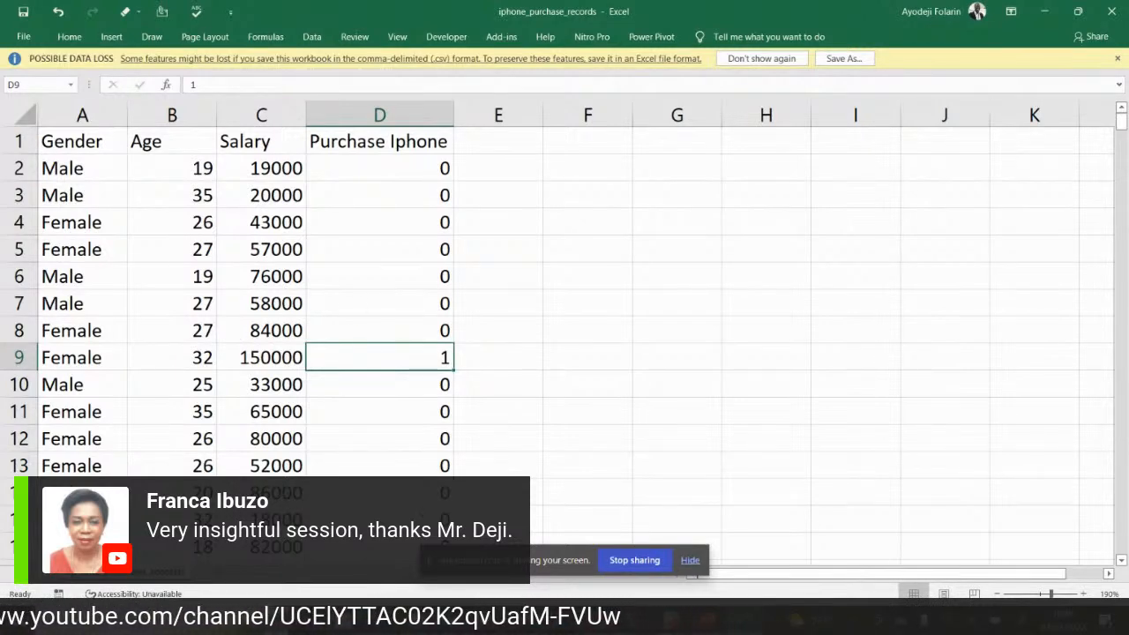
- Switch to the Iphone Prediction App in the browser and set Age to 45
{"action": "left_click", "coordinate": [382, 621]}
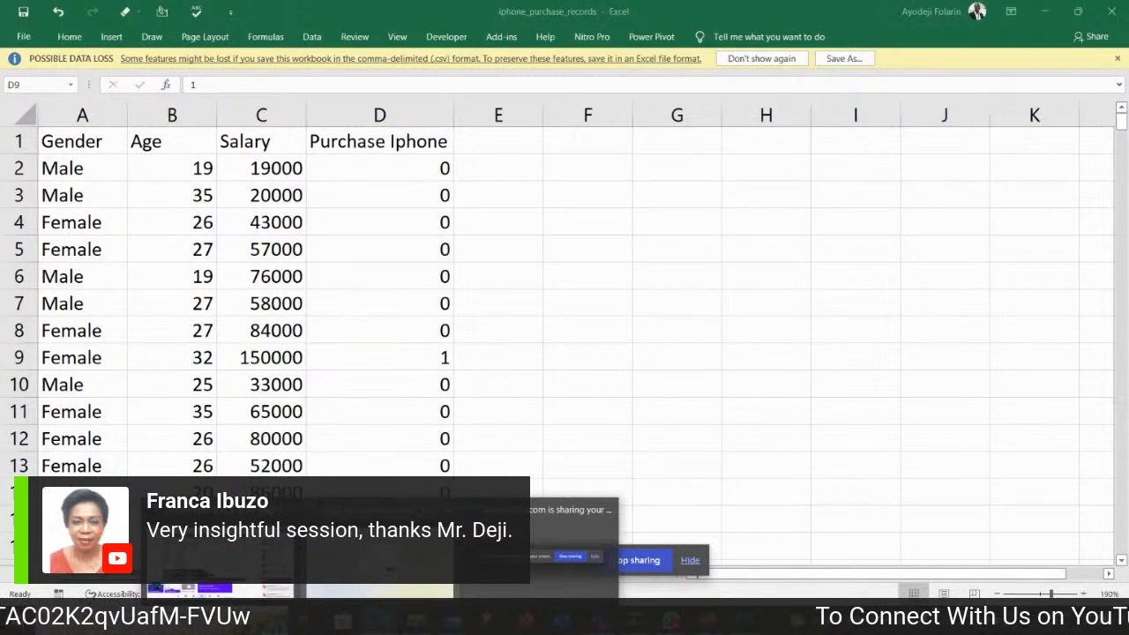
{"action": "left_click", "coordinate": [220, 554]}
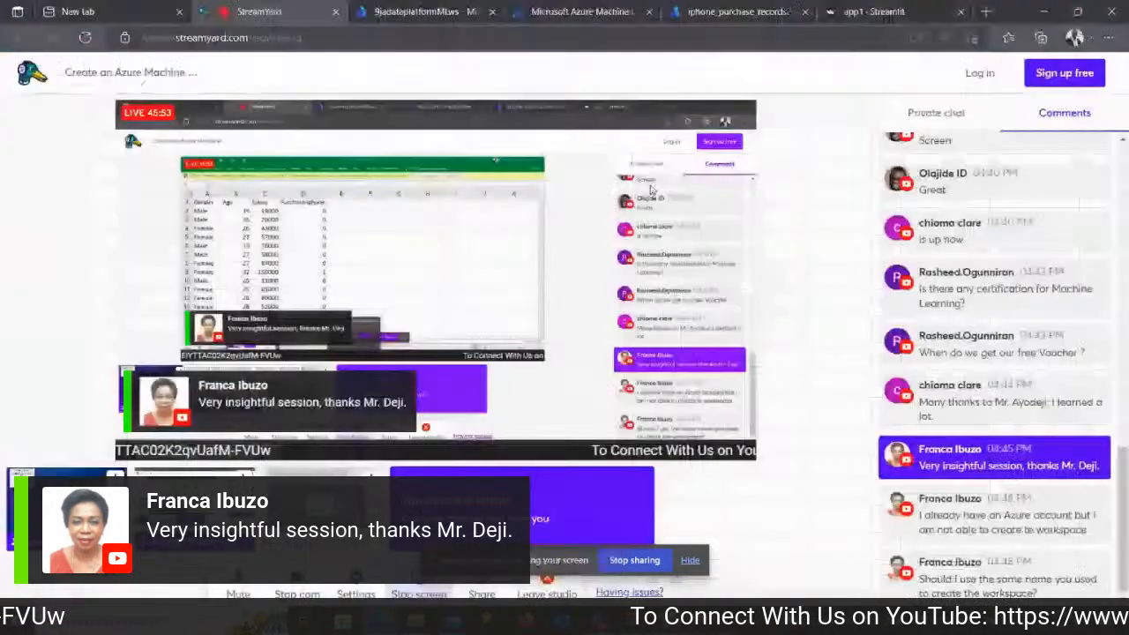
{"action": "left_click", "coordinate": [868, 11]}
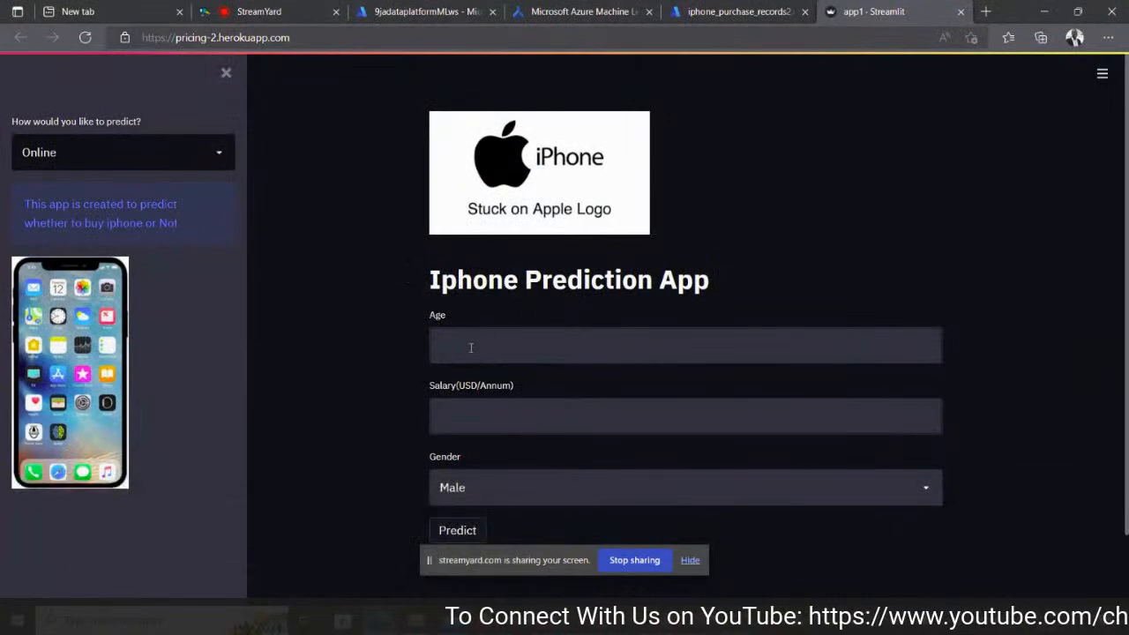
{"action": "left_click", "coordinate": [471, 347]}
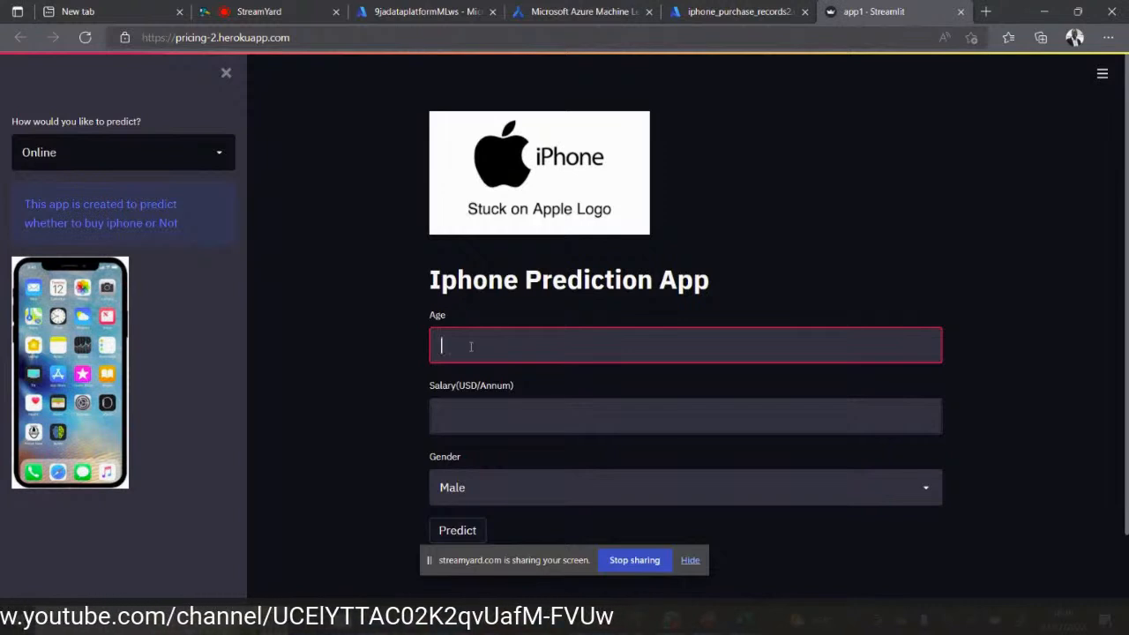
{"action": "type", "text": "45"}
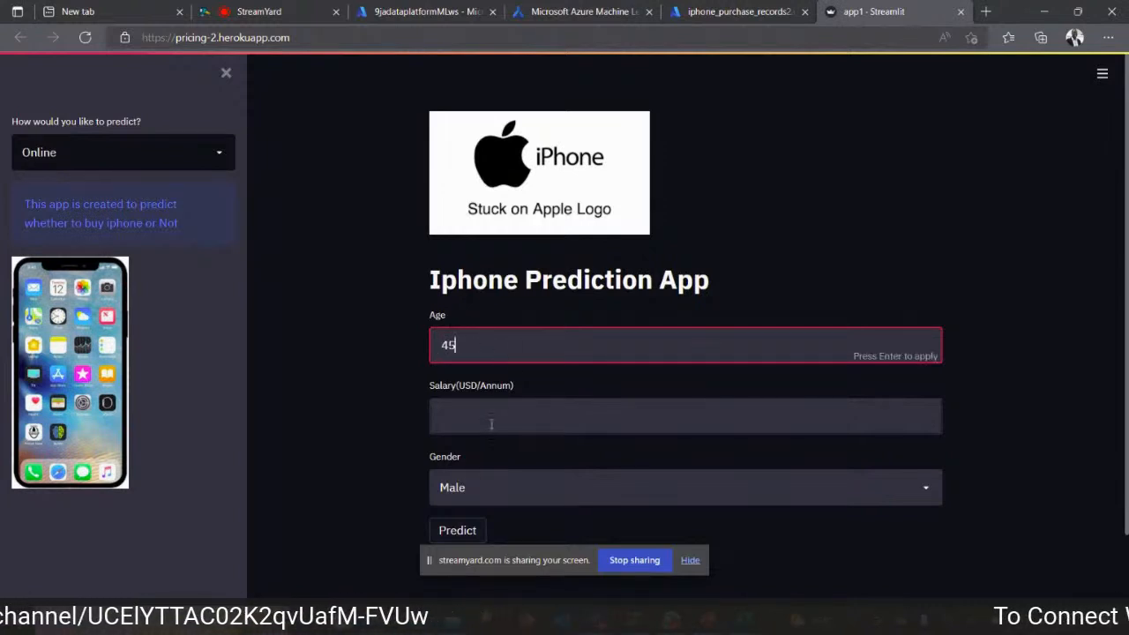
{"action": "left_click", "coordinate": [492, 424]}
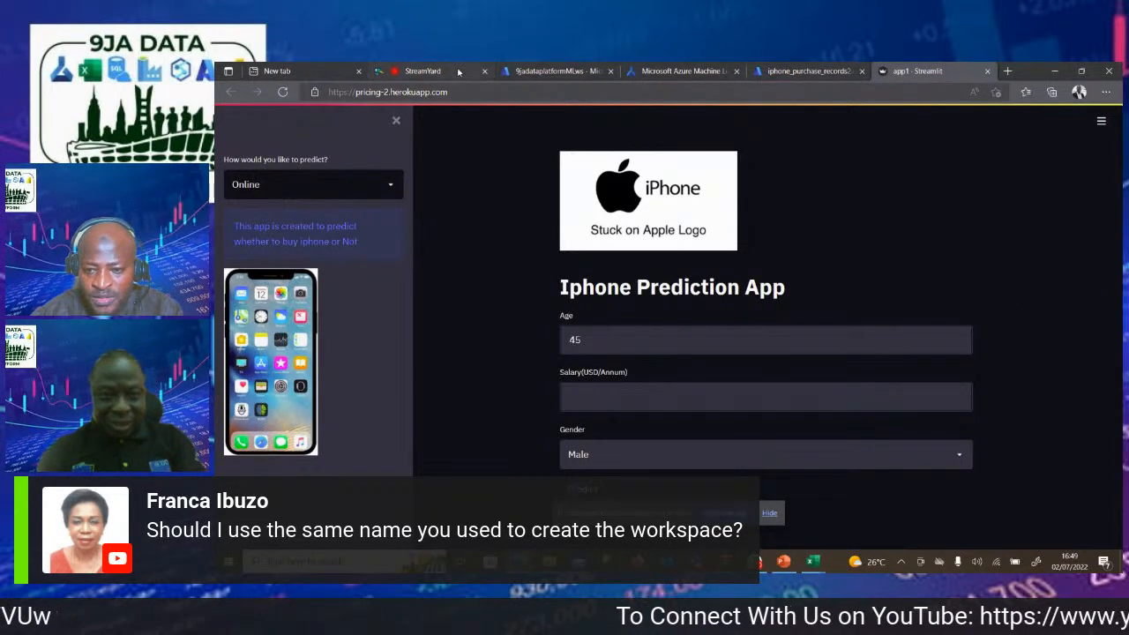
- Check the StreamYard comments, return to the Iphone Prediction App and set Salary(USD/Annum) to 80000
{"action": "left_click", "coordinate": [424, 71]}
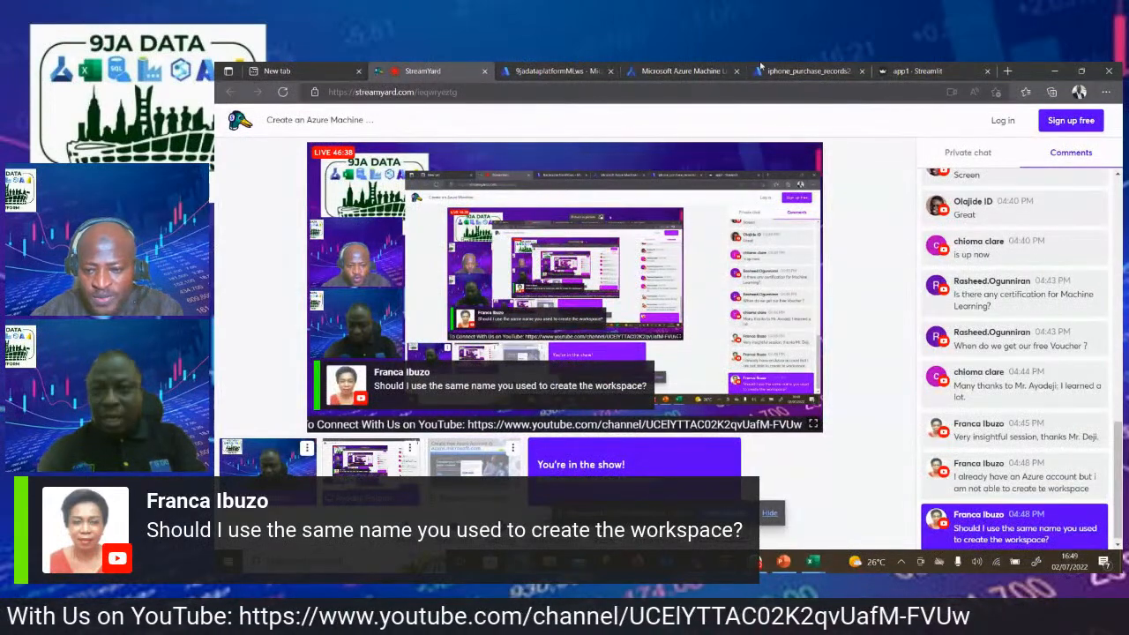
{"action": "left_click", "coordinate": [909, 71]}
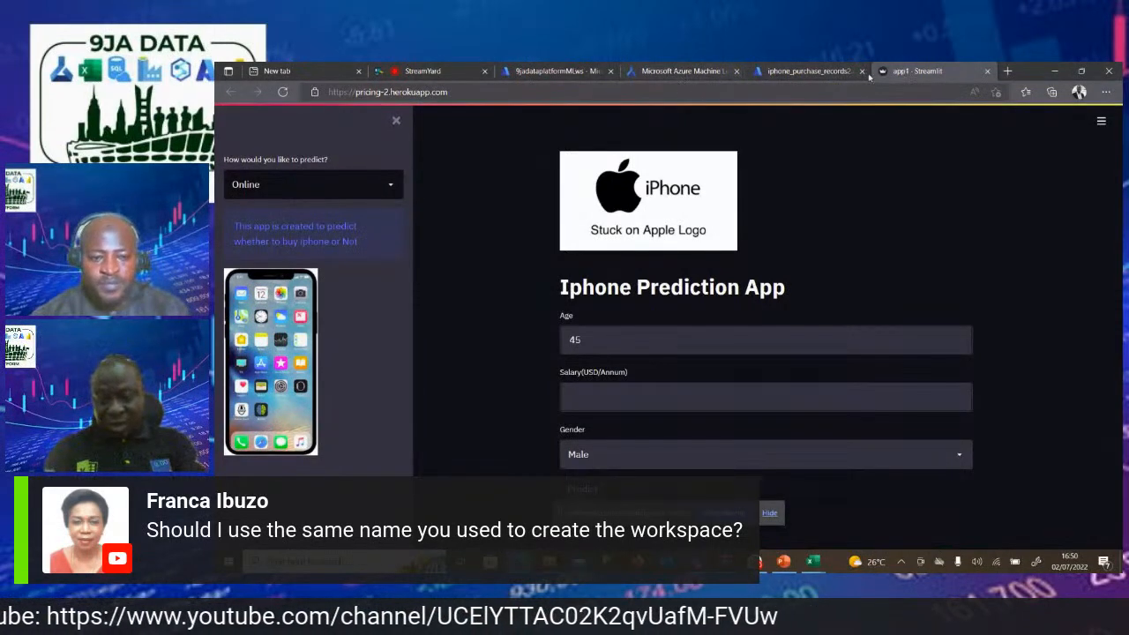
{"action": "left_click", "coordinate": [640, 400]}
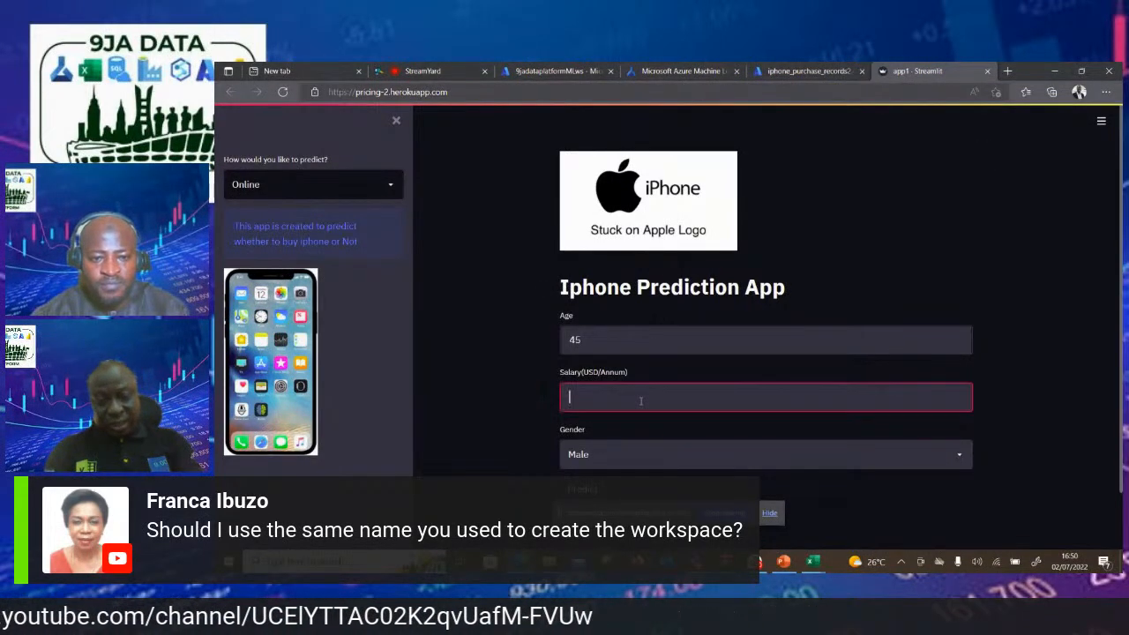
{"action": "left_click_drag", "start_coordinate": [614, 350], "coordinate": [550, 350]}
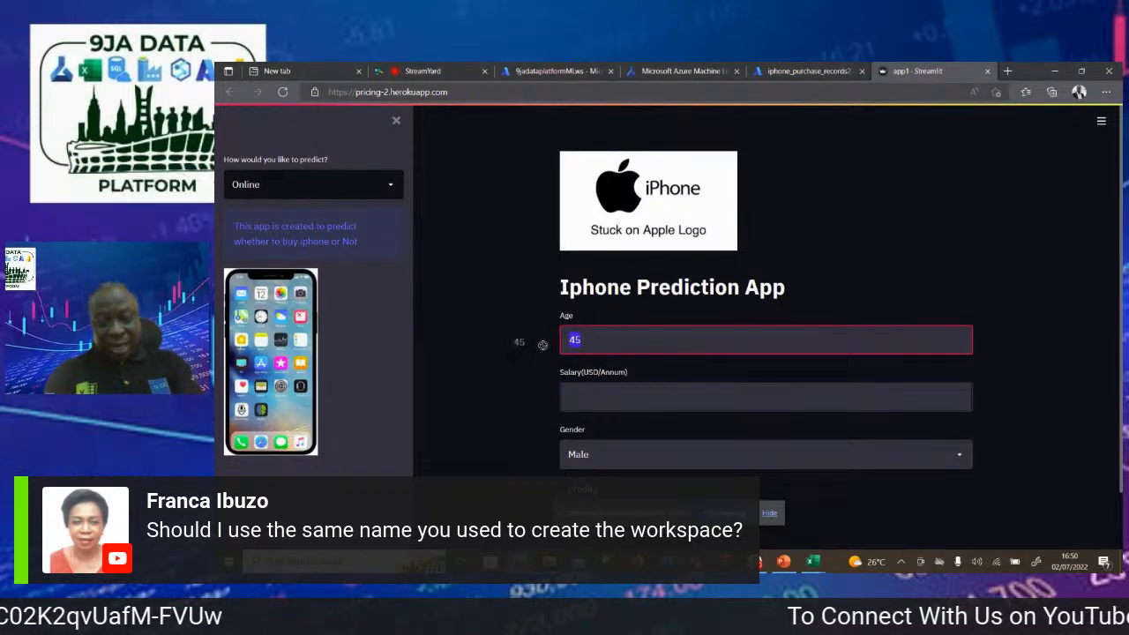
{"action": "left_click", "coordinate": [591, 394]}
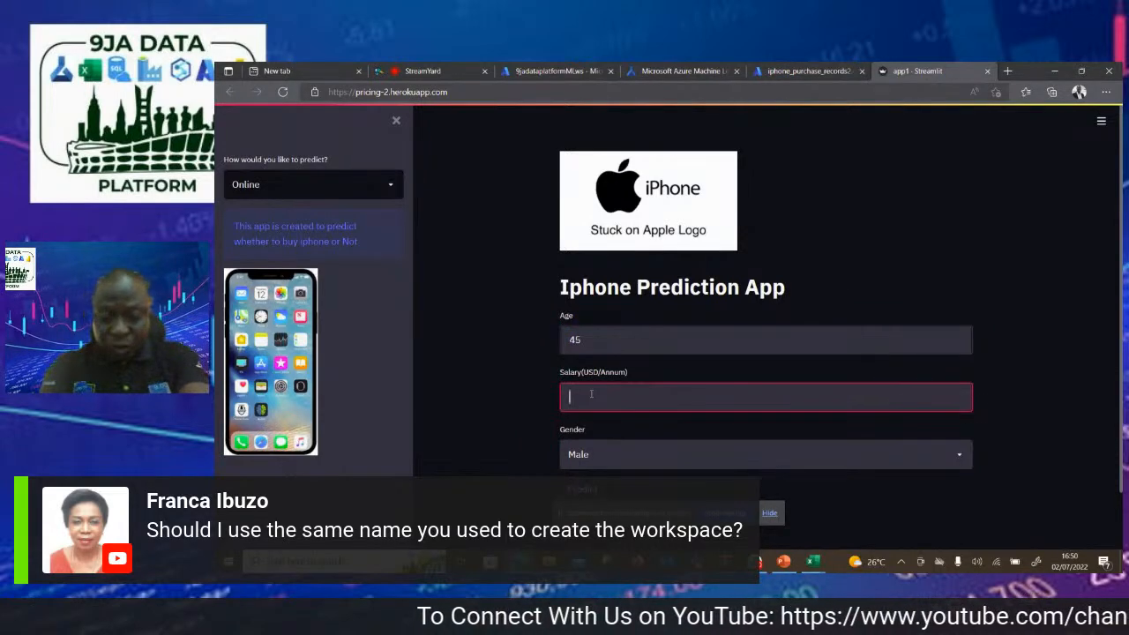
{"action": "type", "text": "80000"}
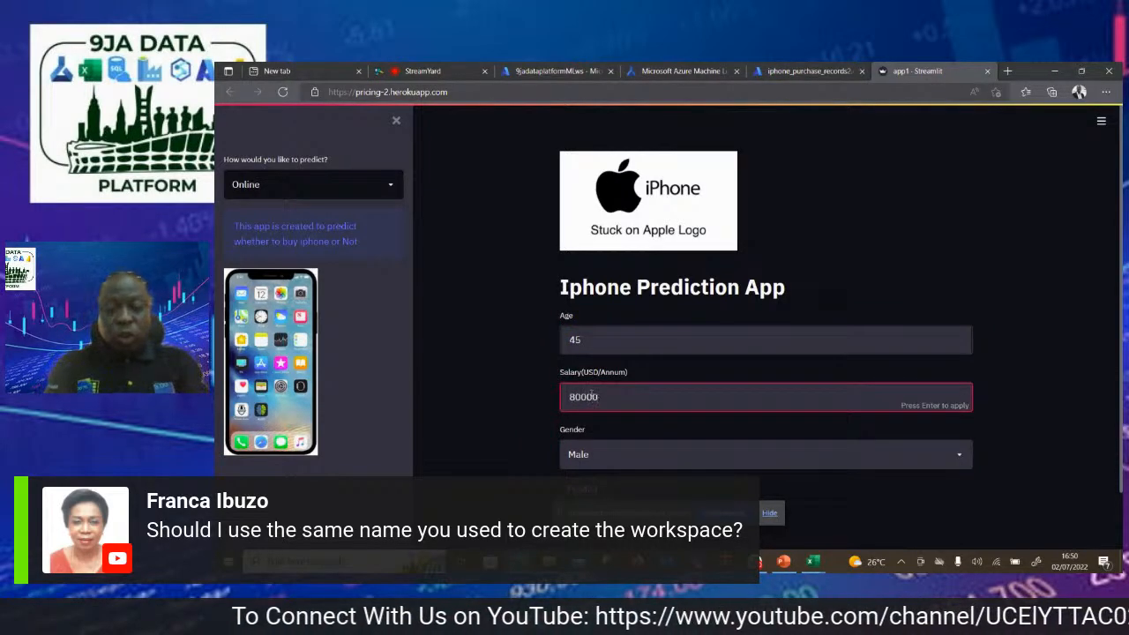
{"action": "key", "text": "Return"}
- Keep the gender as Male and run the iPhone purchase prediction
{"action": "left_click", "coordinate": [618, 459]}
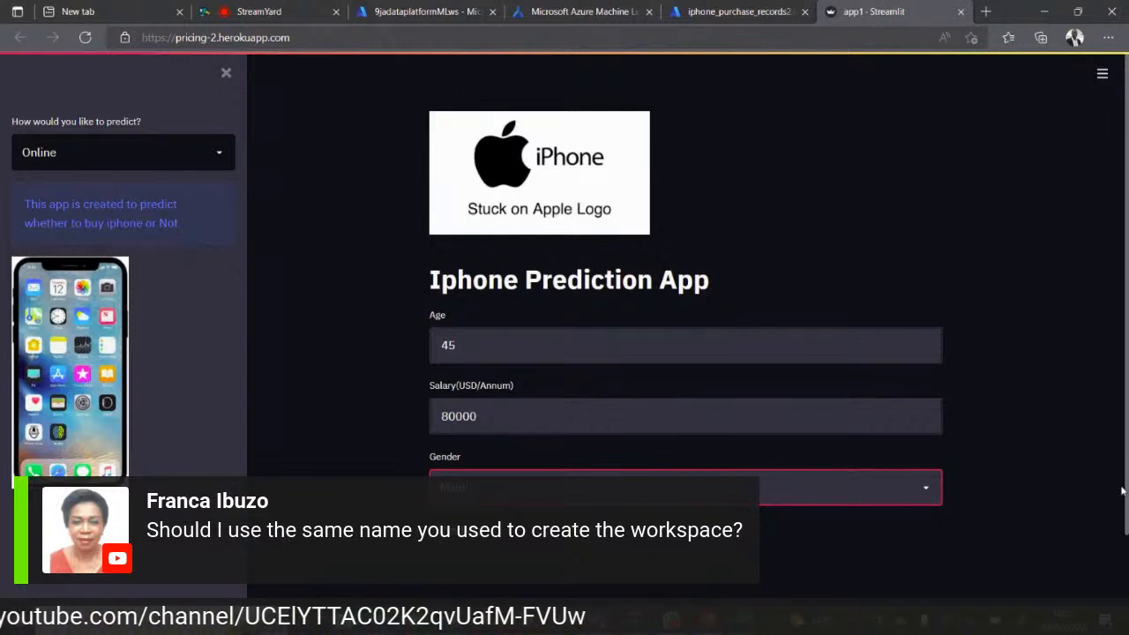
{"action": "double_click", "coordinate": [1118, 543]}
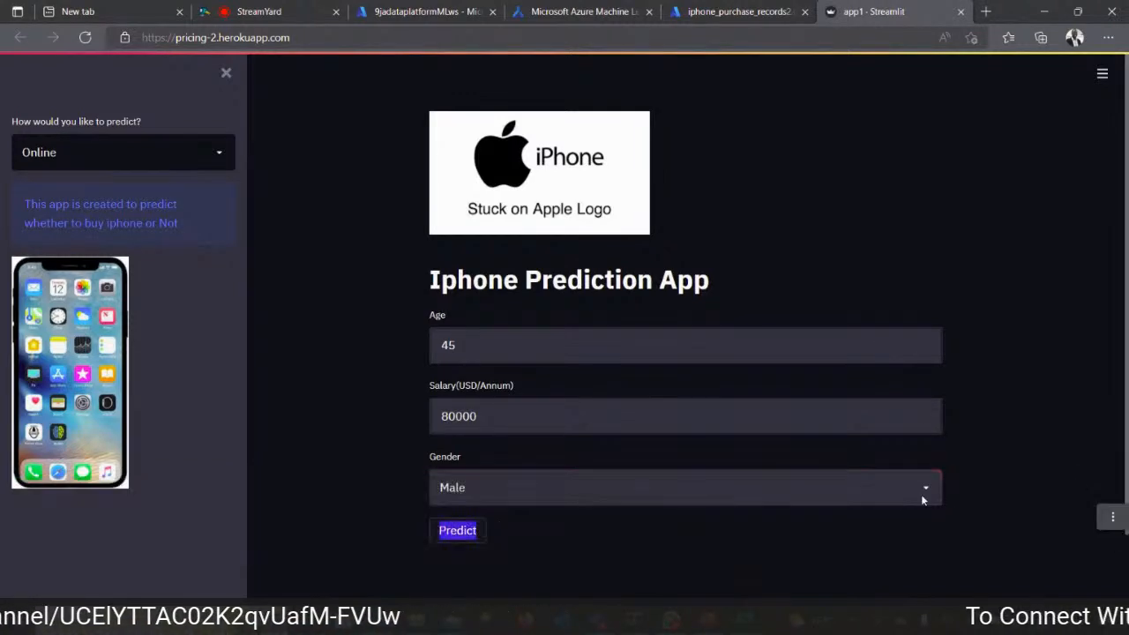
{"action": "left_click", "coordinate": [1063, 419]}
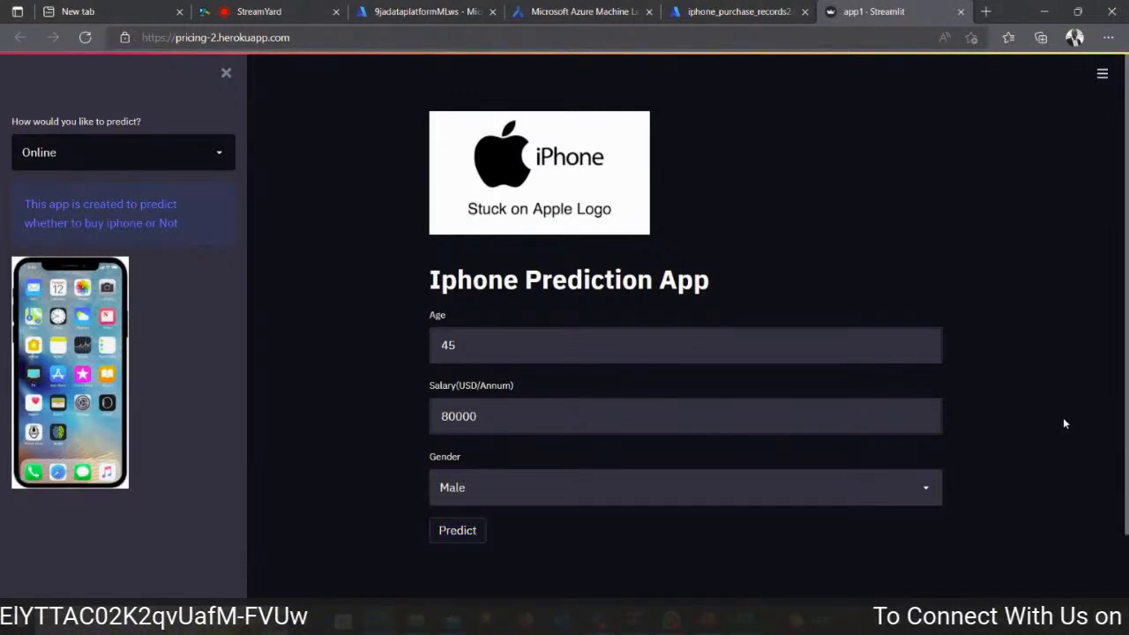
{"action": "left_click", "coordinate": [458, 540]}
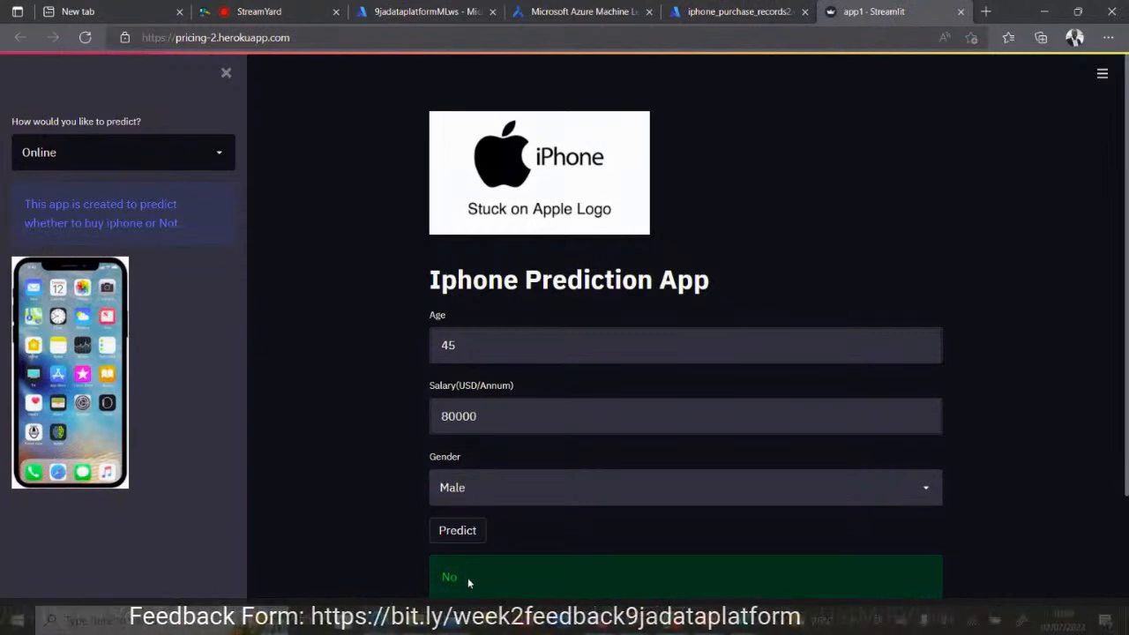
- Set the gender to Female and rerun the prediction
{"action": "left_click", "coordinate": [542, 493]}
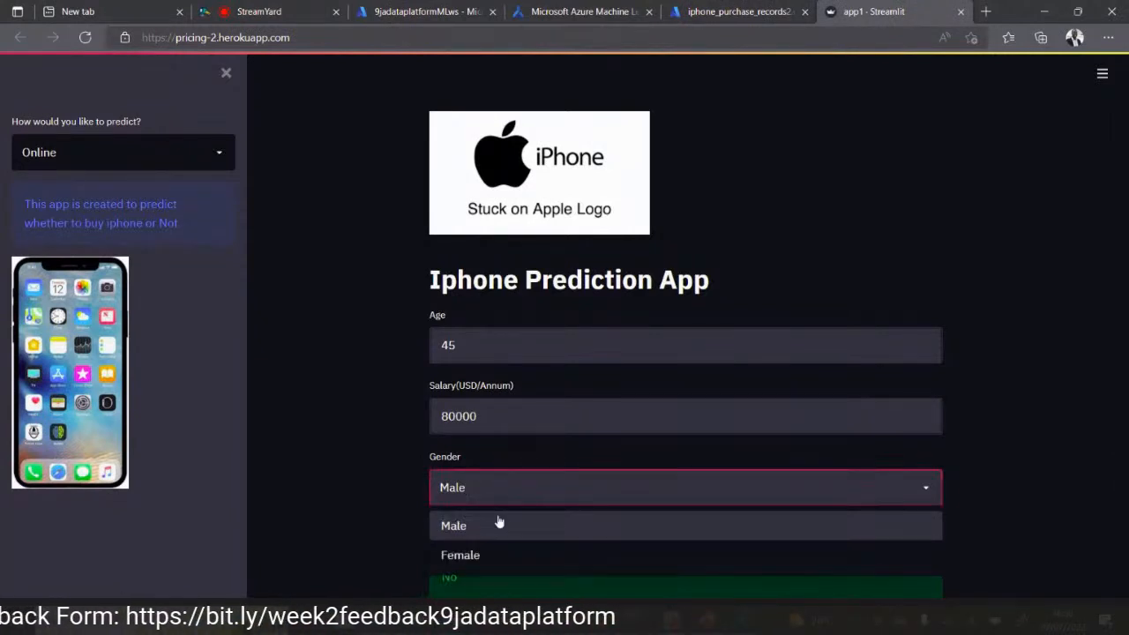
{"action": "left_click", "coordinate": [487, 555]}
{"action": "left_click", "coordinate": [460, 534]}
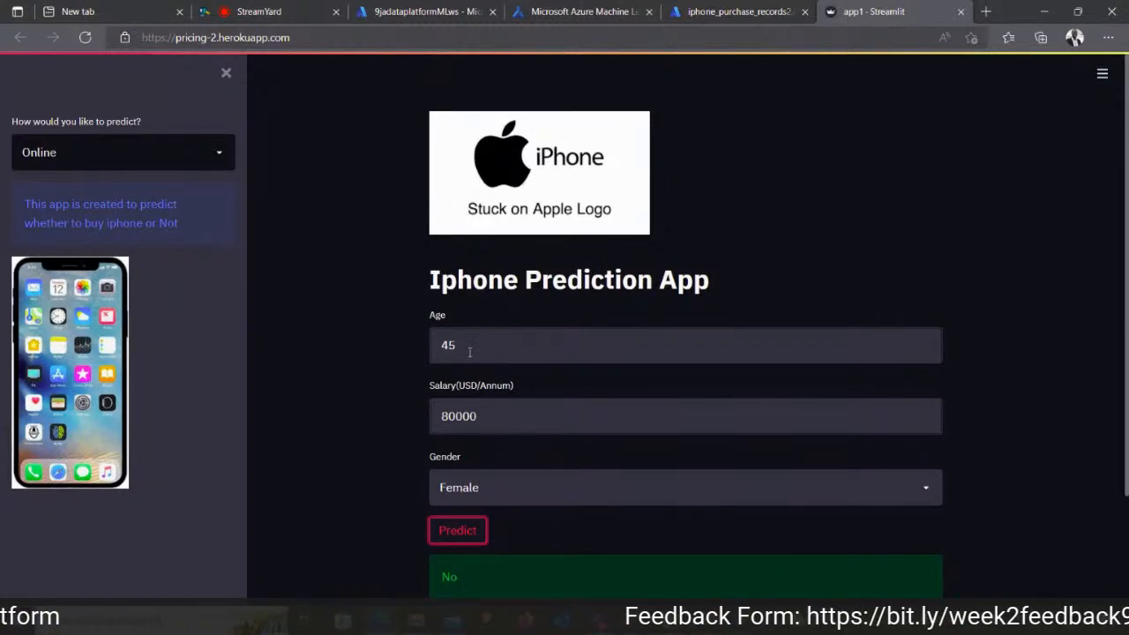
- Set Age to 65 and run the prediction for the changed age
{"action": "left_click_drag", "start_coordinate": [469, 352], "coordinate": [338, 348]}
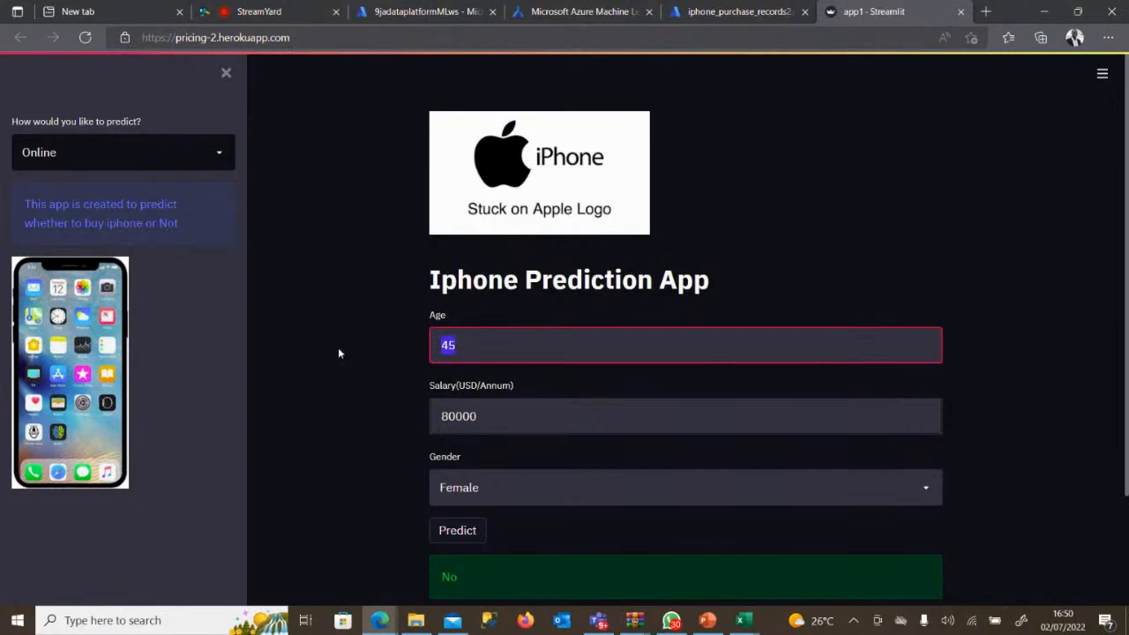
{"action": "type", "text": "65"}
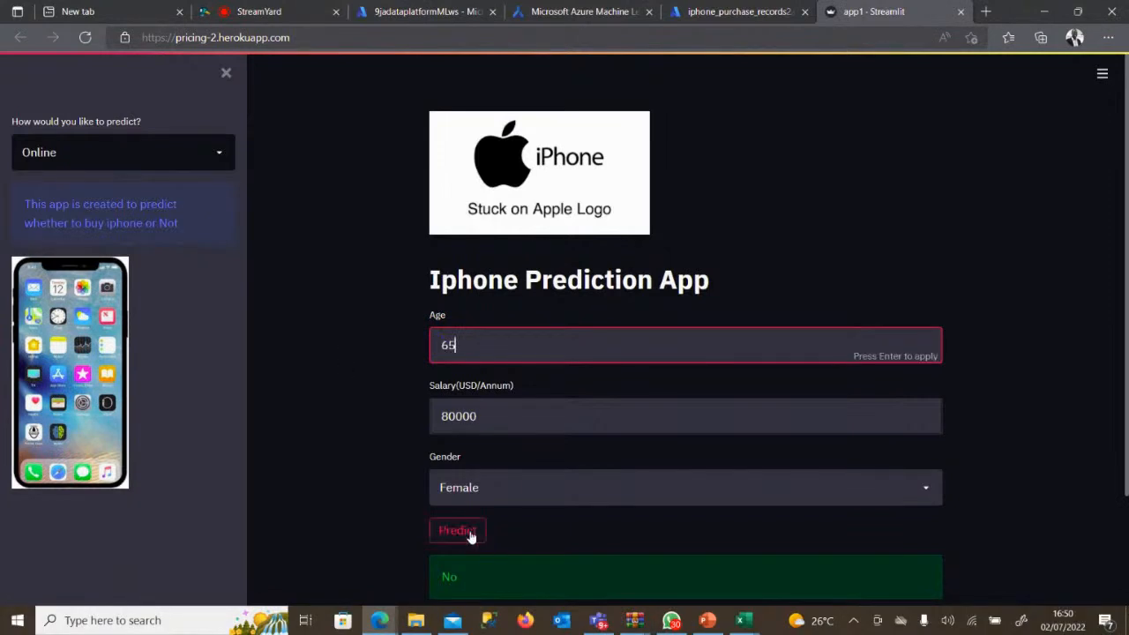
{"action": "left_click", "coordinate": [468, 535]}
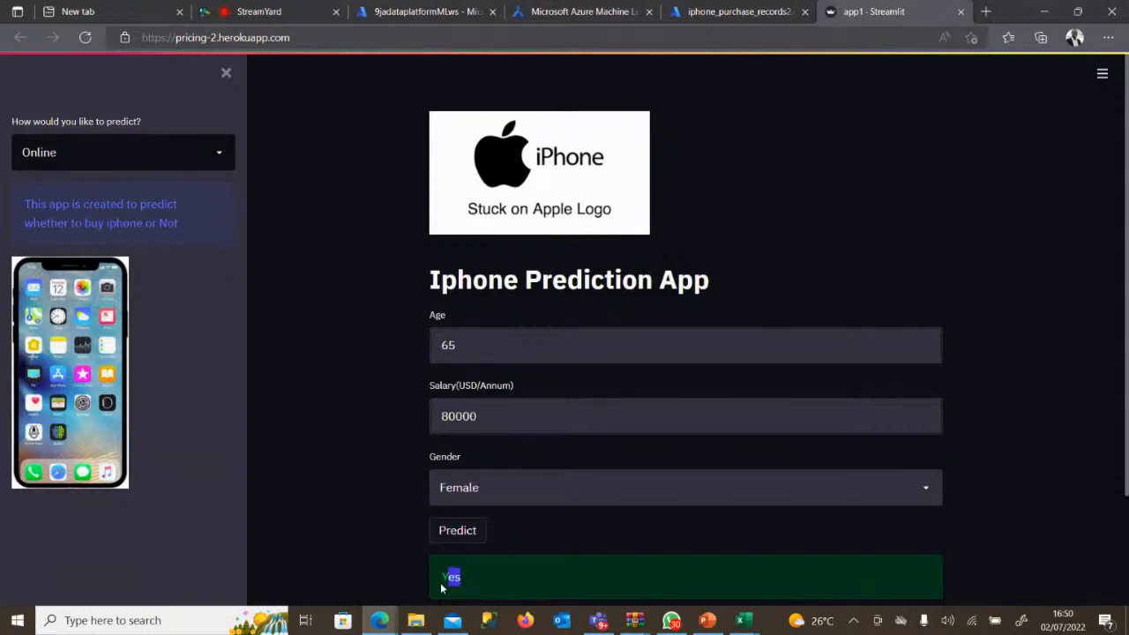
- Highlight the prediction result briefly and return to the StreamYard studio
{"action": "double_click", "coordinate": [448, 577]}
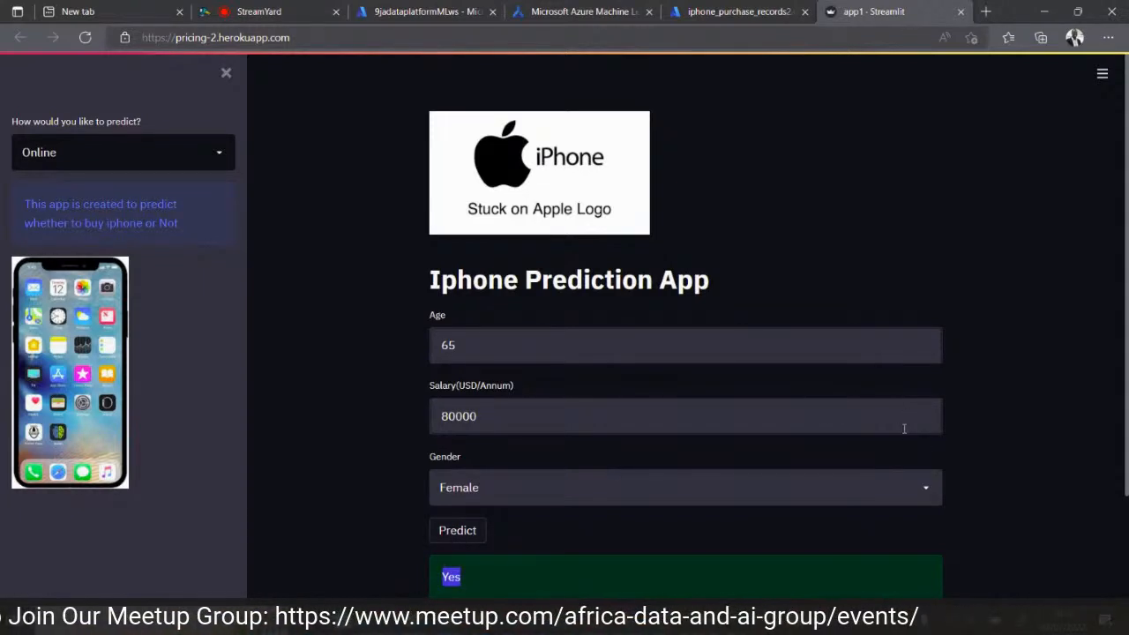
{"action": "left_click", "coordinate": [1013, 425]}
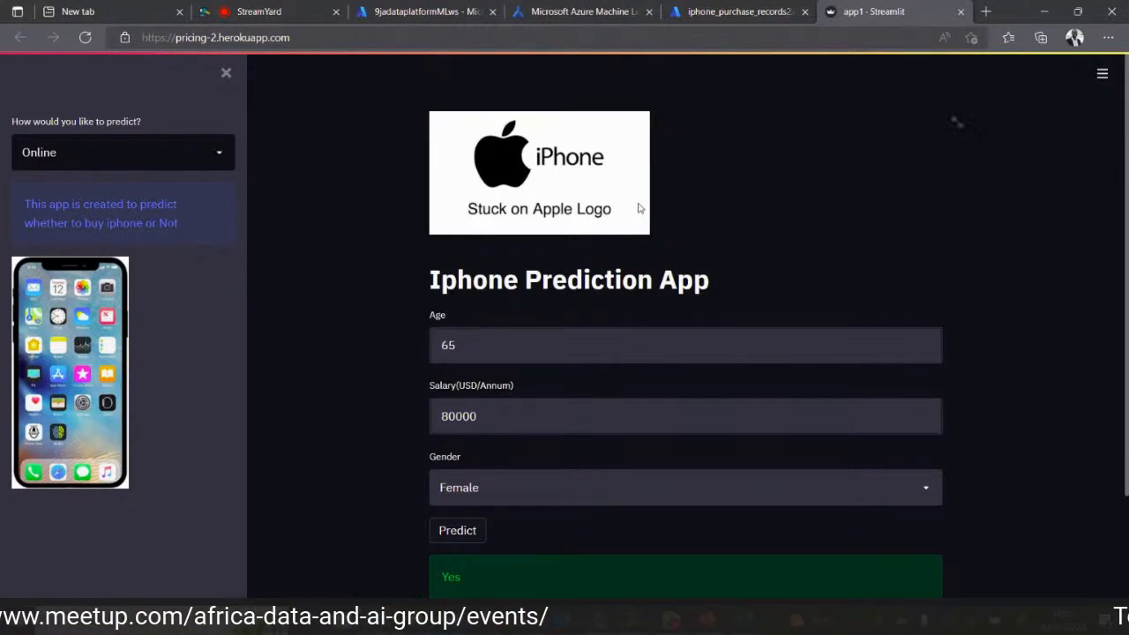
{"action": "left_click", "coordinate": [252, 14]}
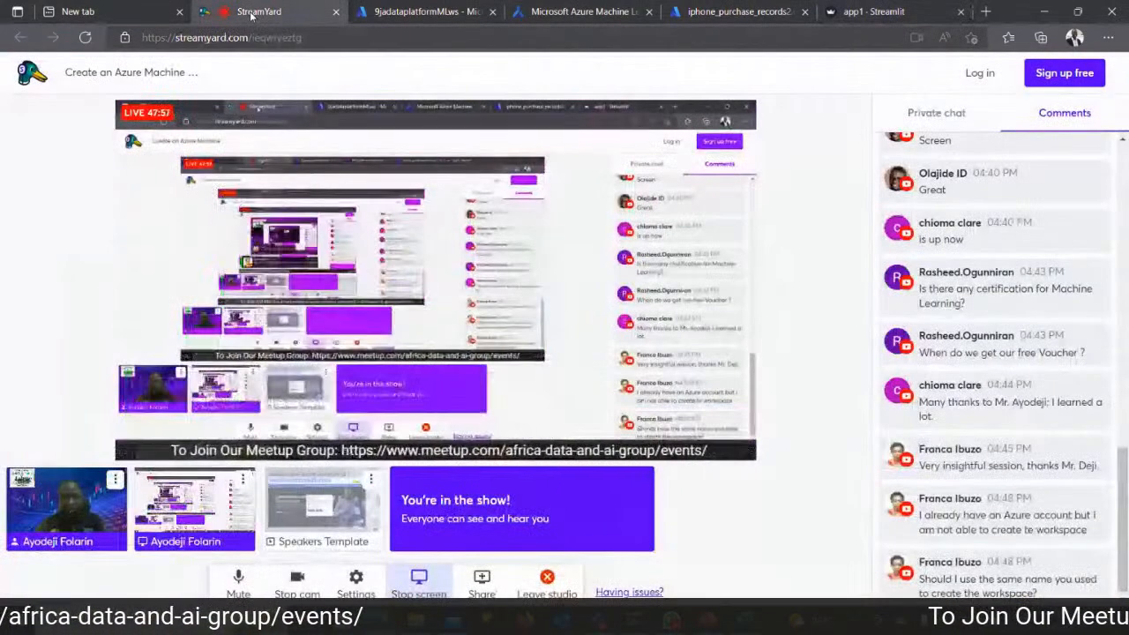